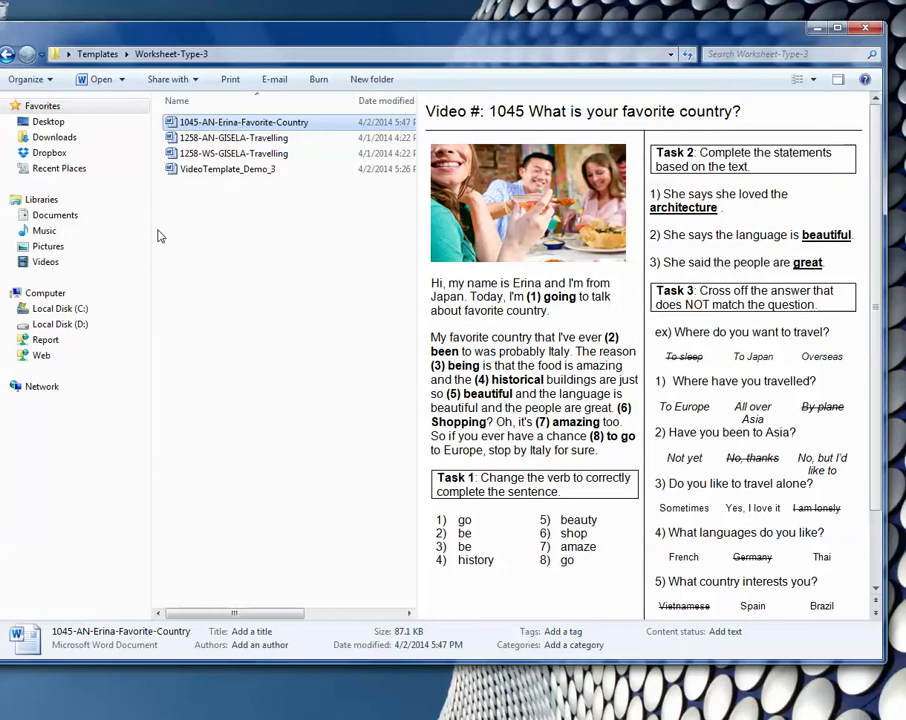
Open the 1045-AN-Erina-Favorite-Country worksheet from the Worksheet-Type-3 folder in Word.
double_click(172, 122)
scroll(299, 271, up, 4)
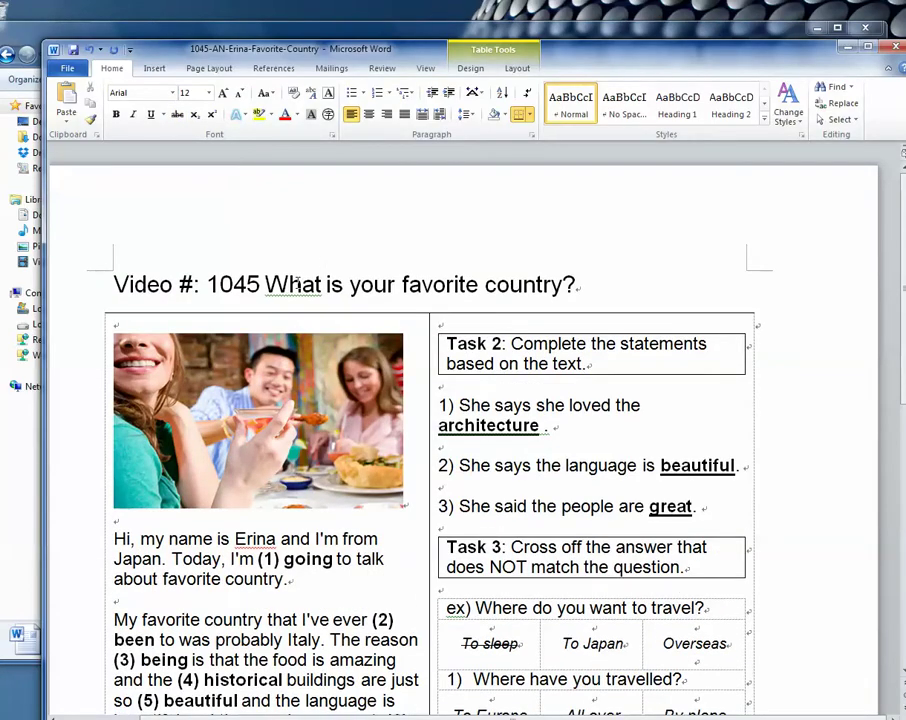
Move the title's colon from after 'Video #' to after 1045.
scroll(297, 284, down, 5)
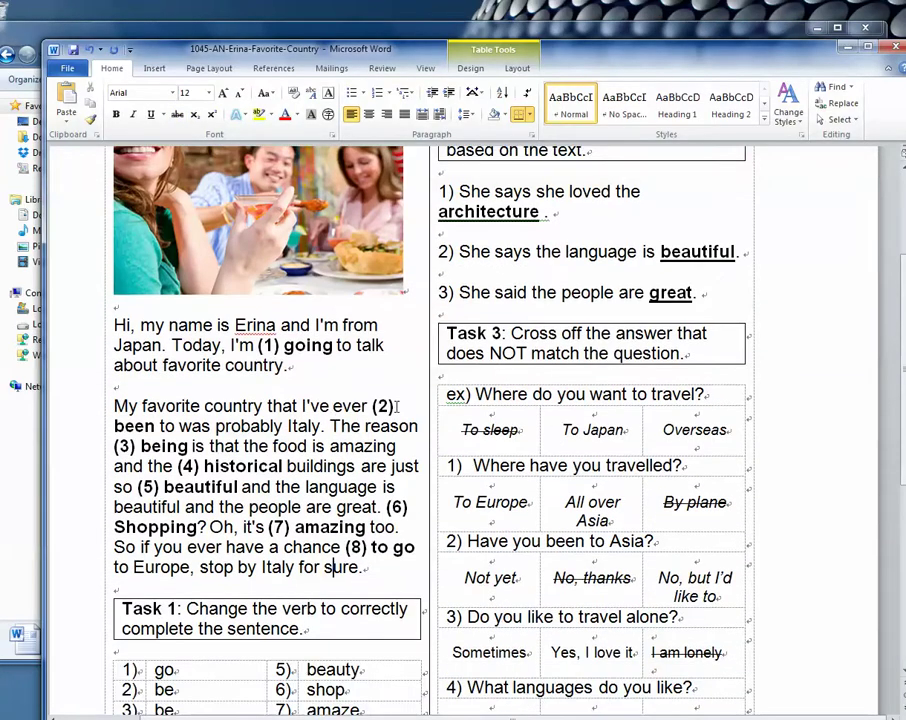
scroll(237, 326, down, 2)
scroll(238, 238, up, 5)
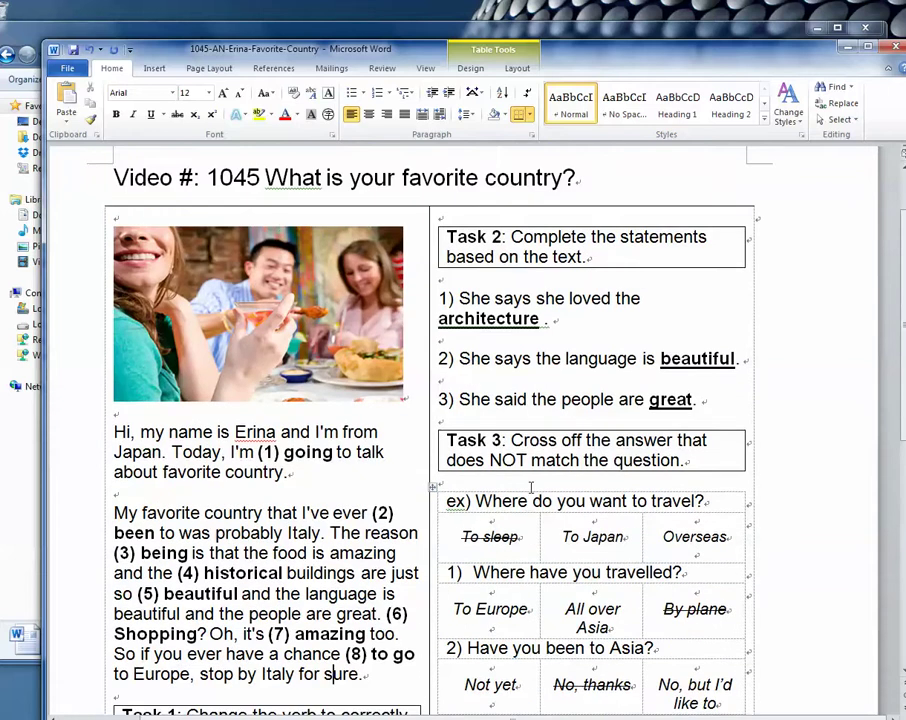
click(259, 177)
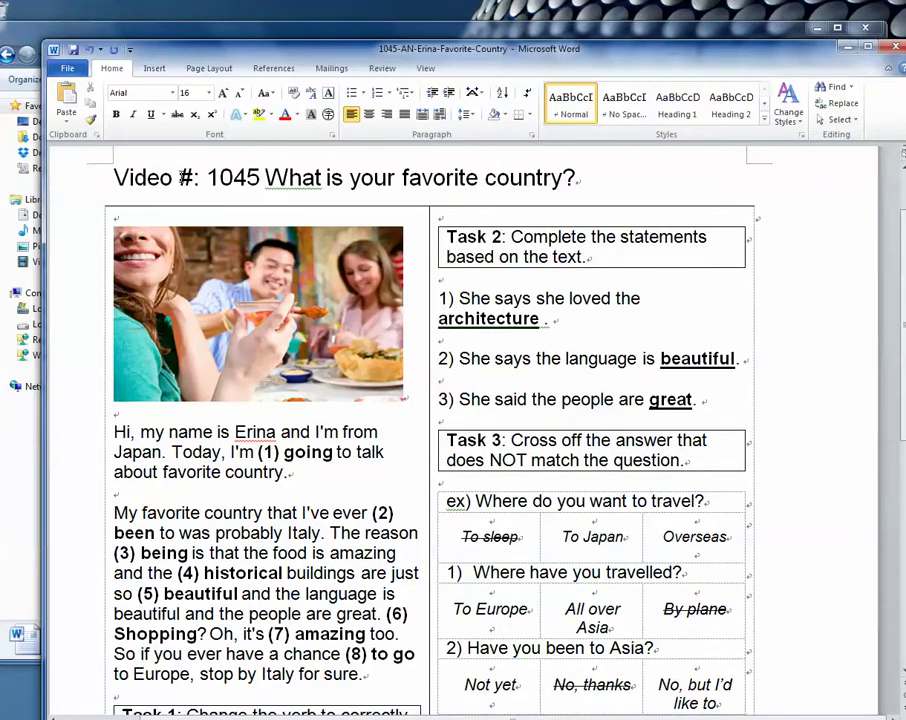
key(BackSpace)
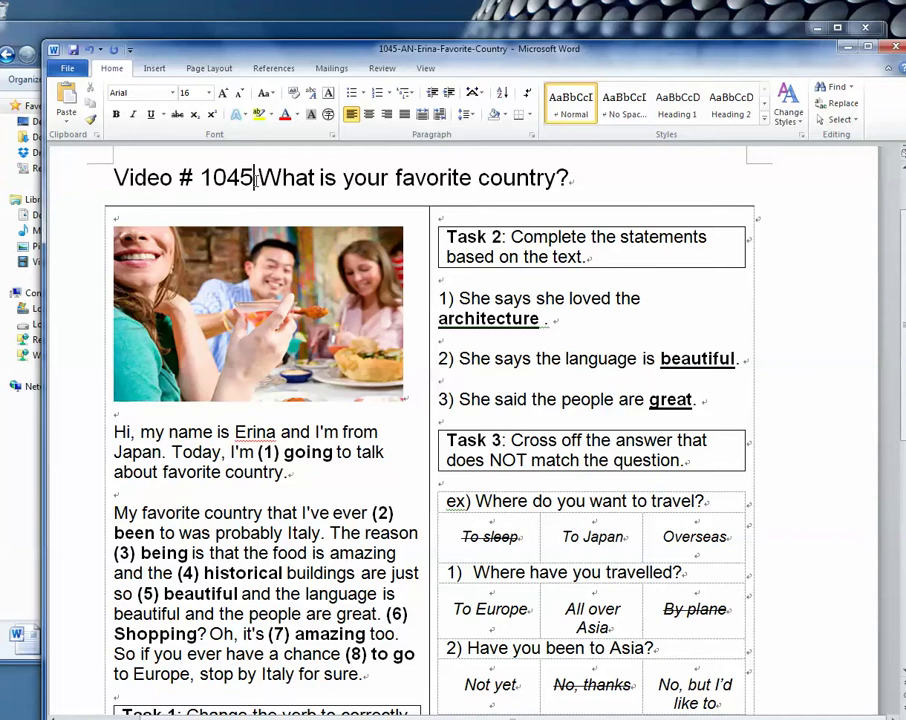
text(:)
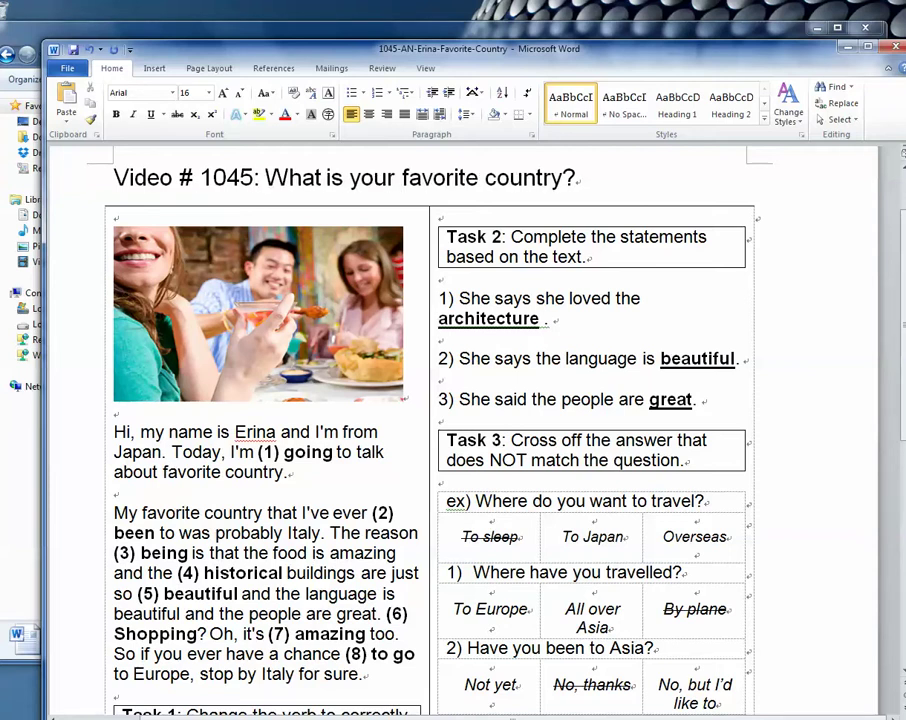
scroll(288, 336, down, 3)
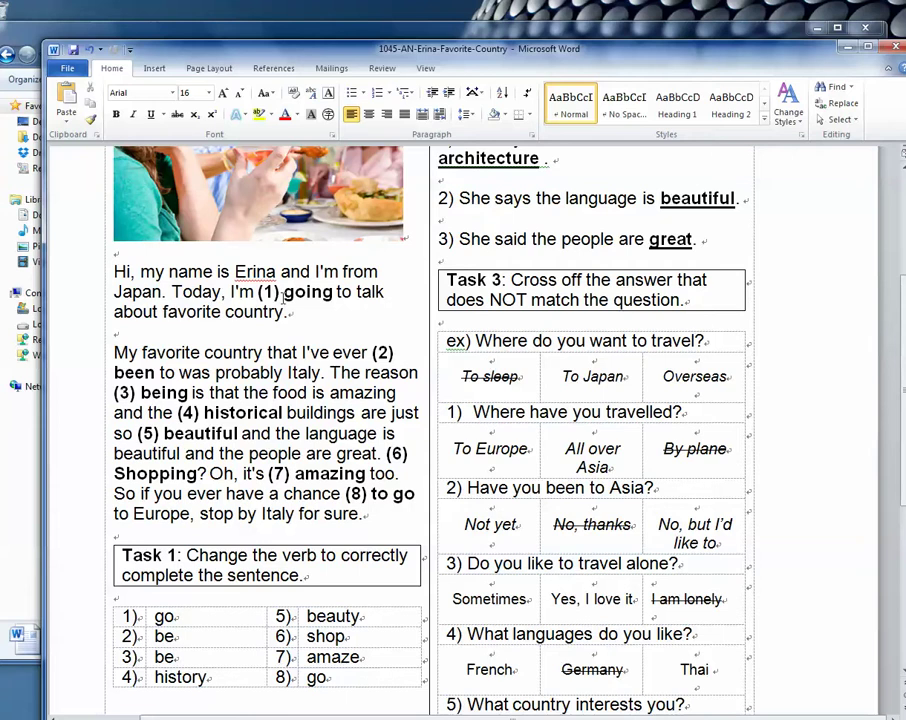
Replace 'going' at gap (1) with an underscore blank line and copy that blank.
drag(258, 292, 333, 292)
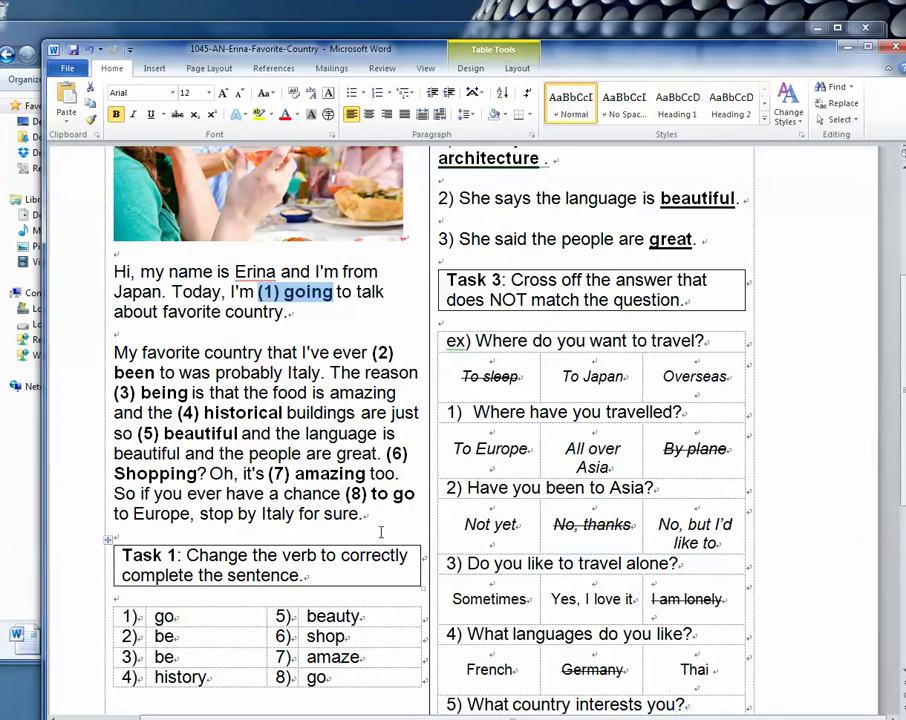
scroll(367, 554, down, 3)
scroll(367, 554, up, 2)
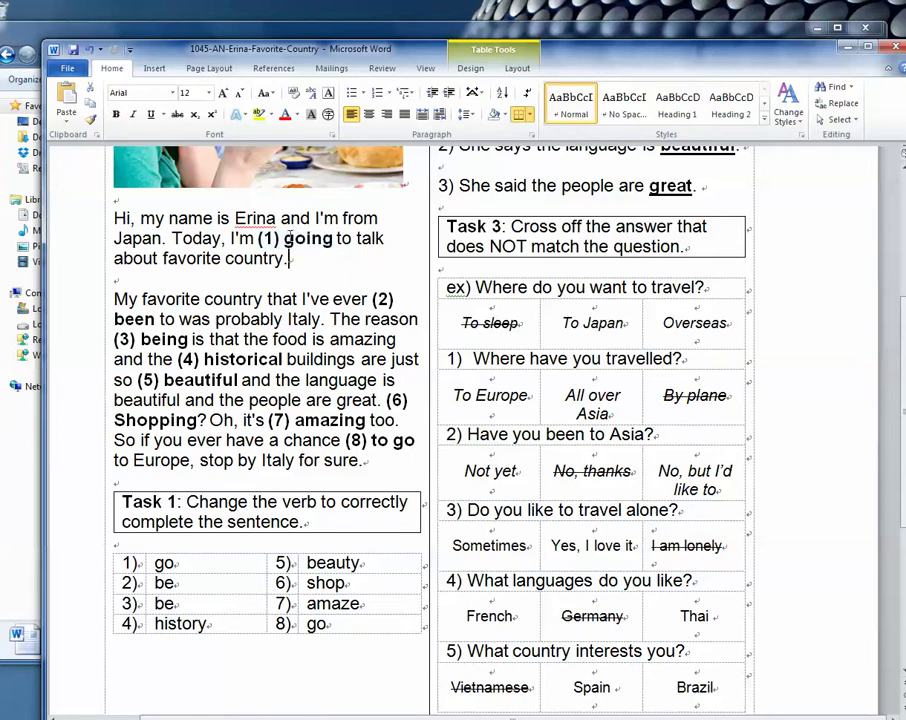
drag(284, 238, 330, 245)
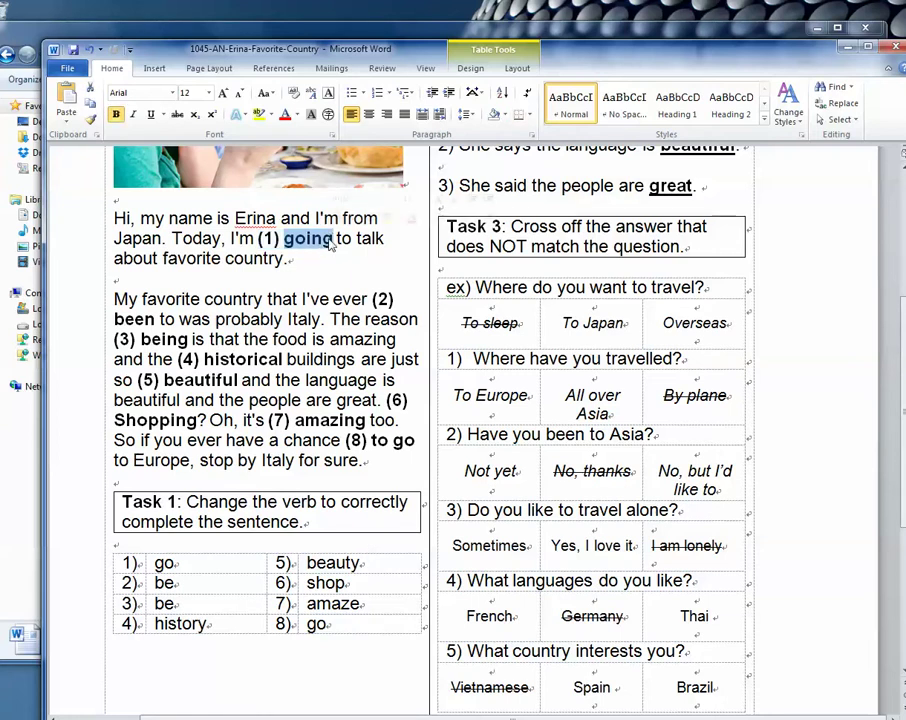
text(_____)
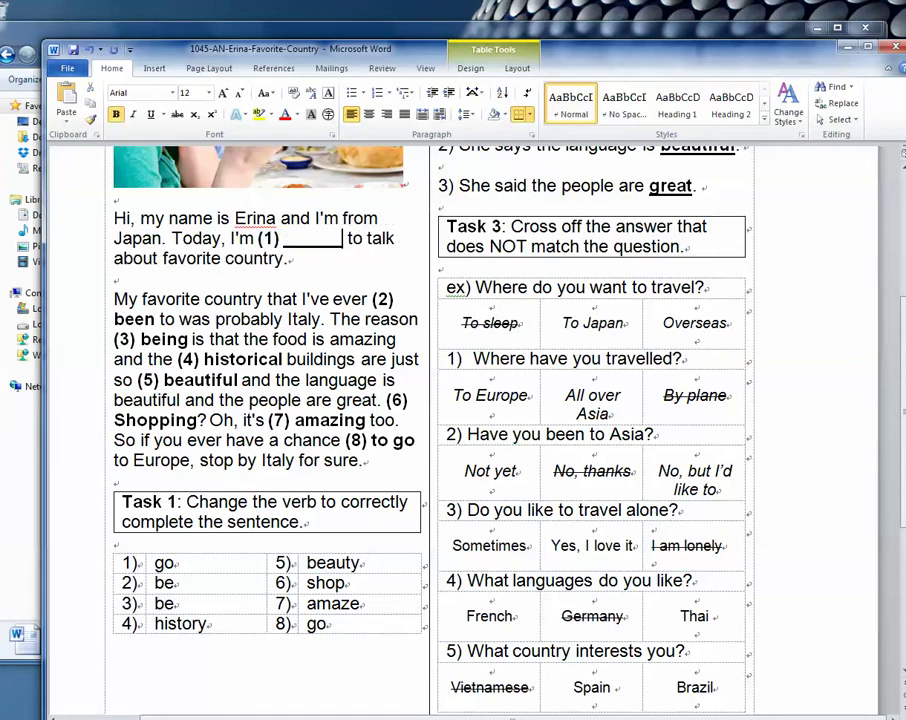
drag(283, 238, 341, 246)
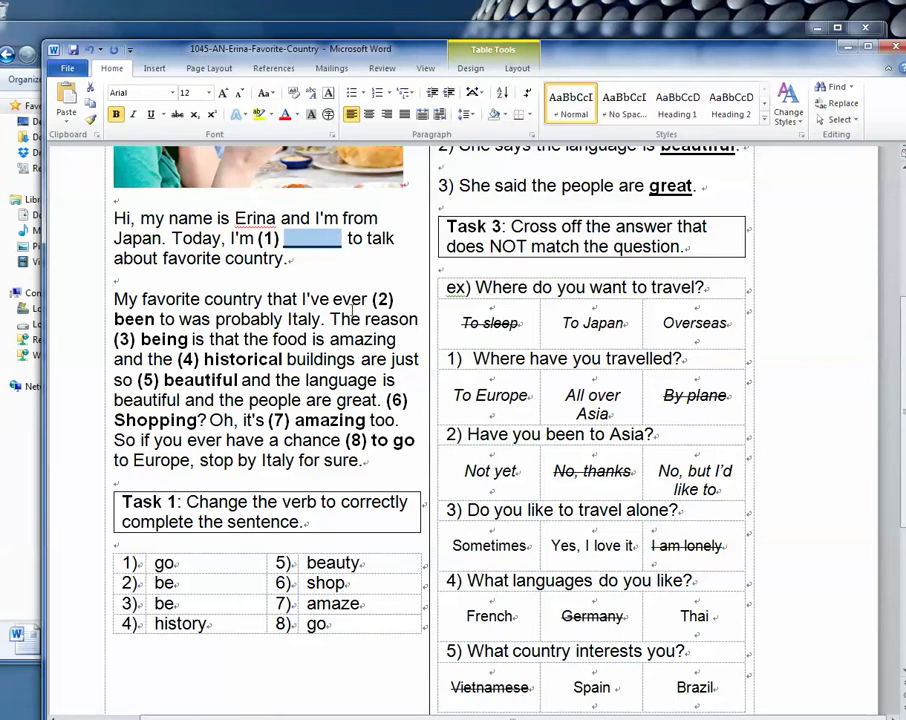
key(ctrl+c)
Paste the blank over been, historical, being, Shopping, amazing, beautiful and to go at gaps (2)–(8).
drag(155, 319, 112, 320)
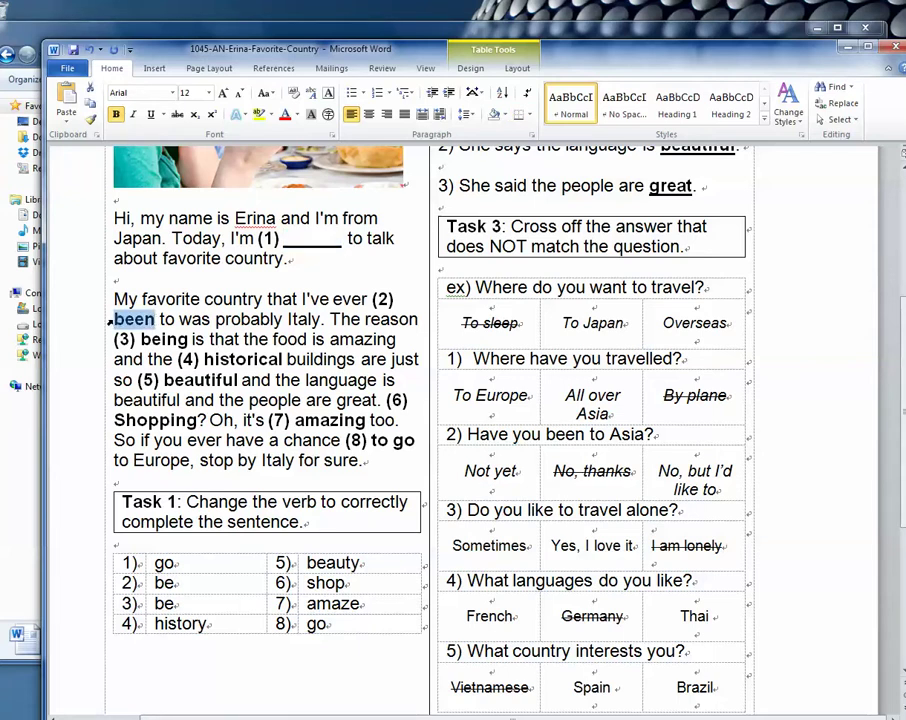
key(ctrl+v)
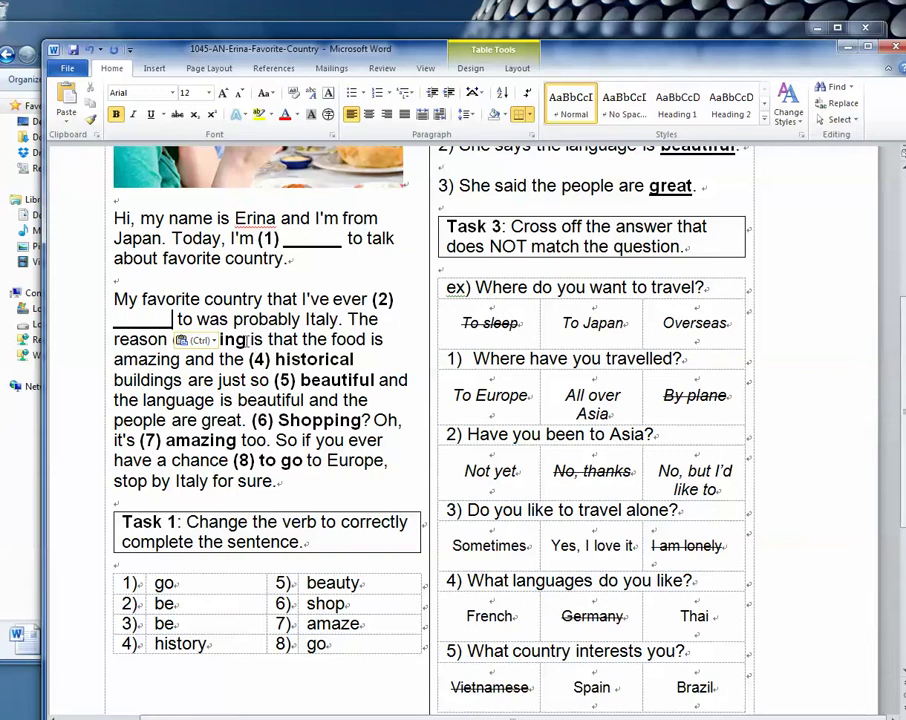
drag(273, 359, 354, 359)
key(ctrl+v)
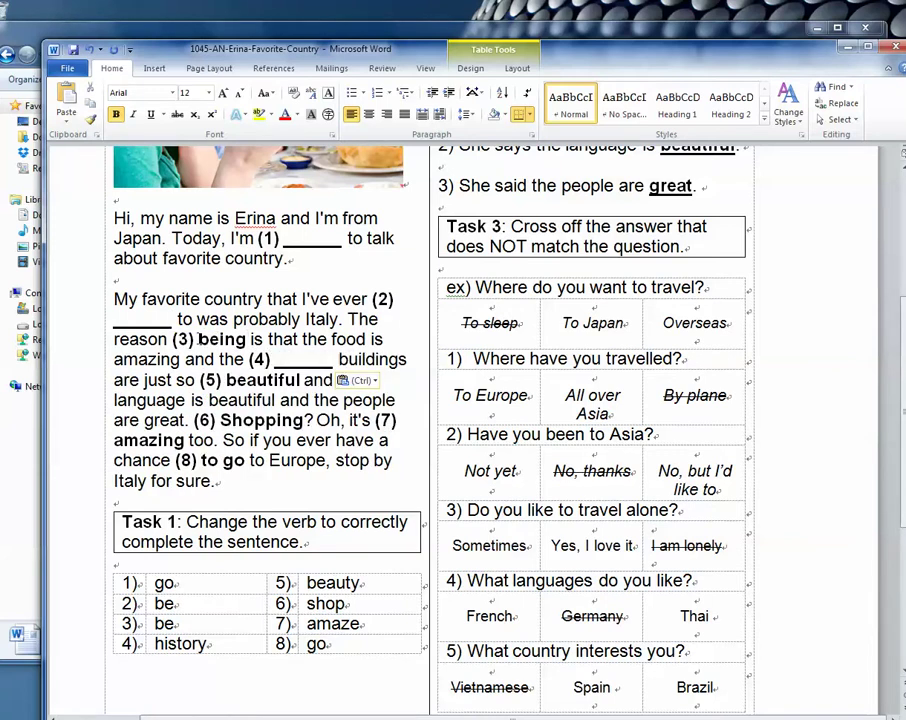
drag(199, 340, 246, 340)
key(ctrl+v)
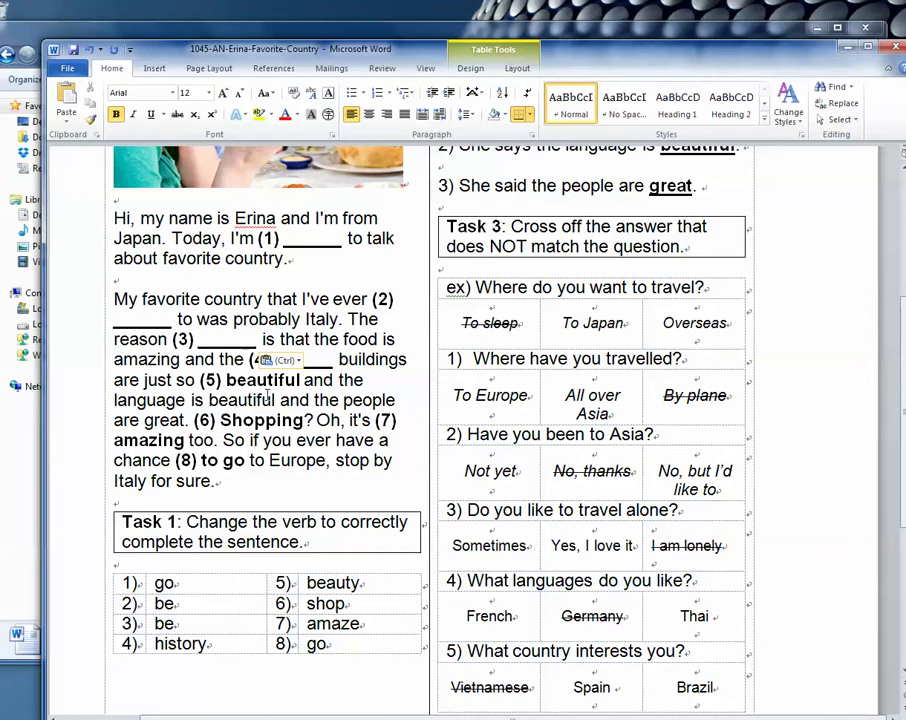
drag(220, 420, 303, 420)
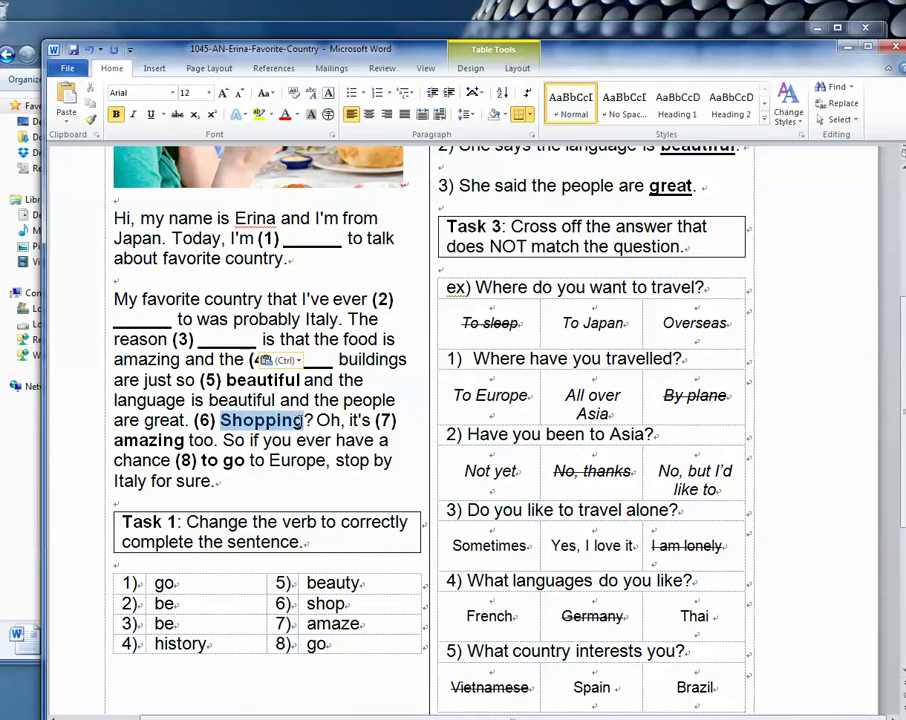
key(ctrl+v)
drag(185, 440, 114, 440)
key(ctrl+v)
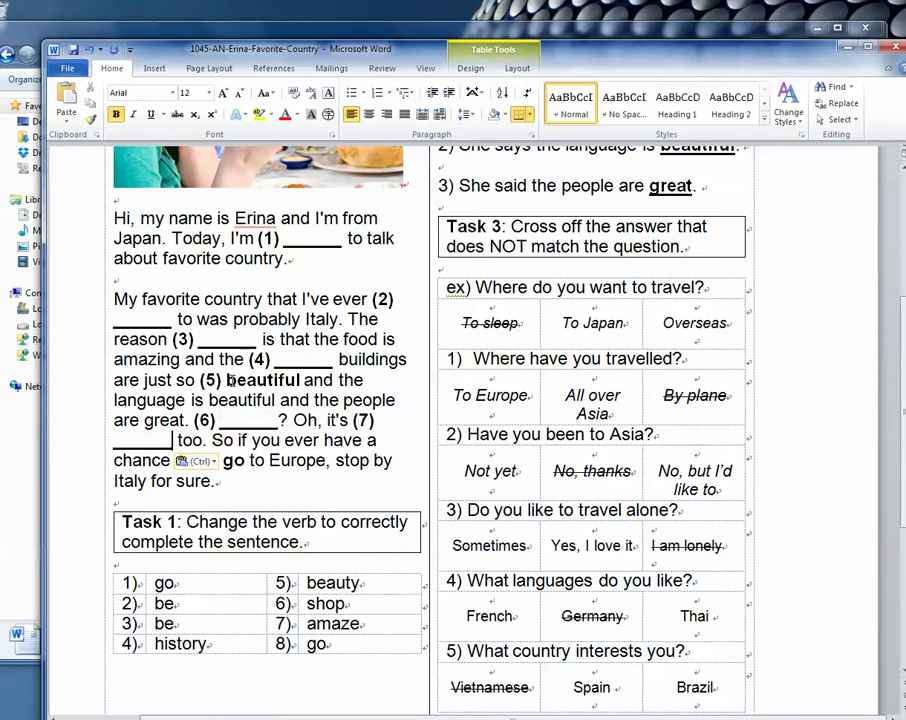
drag(227, 380, 298, 380)
key(ctrl+v)
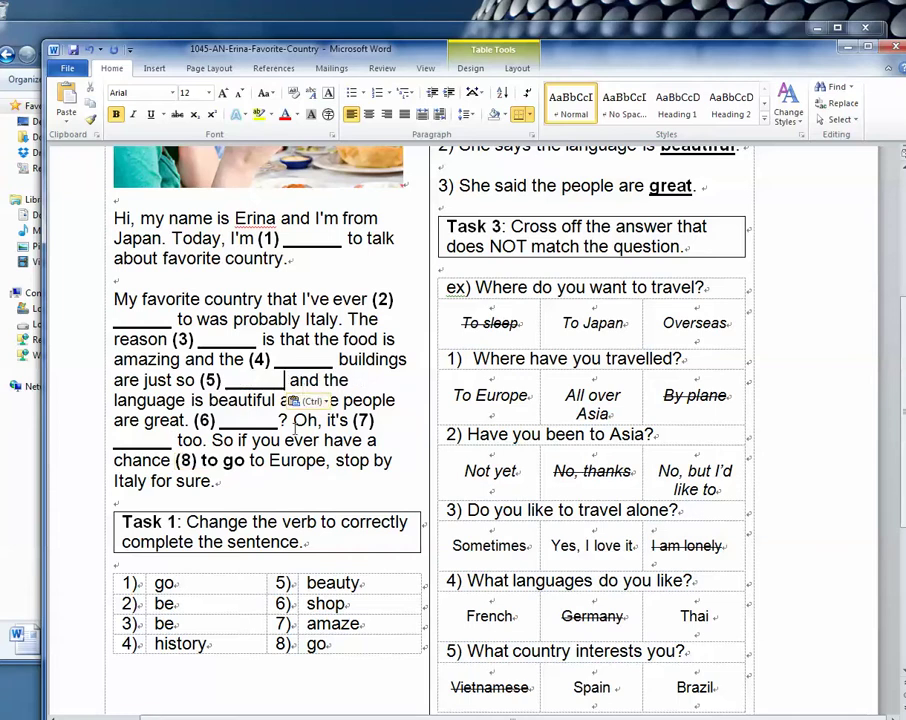
drag(203, 460, 244, 460)
key(ctrl+v)
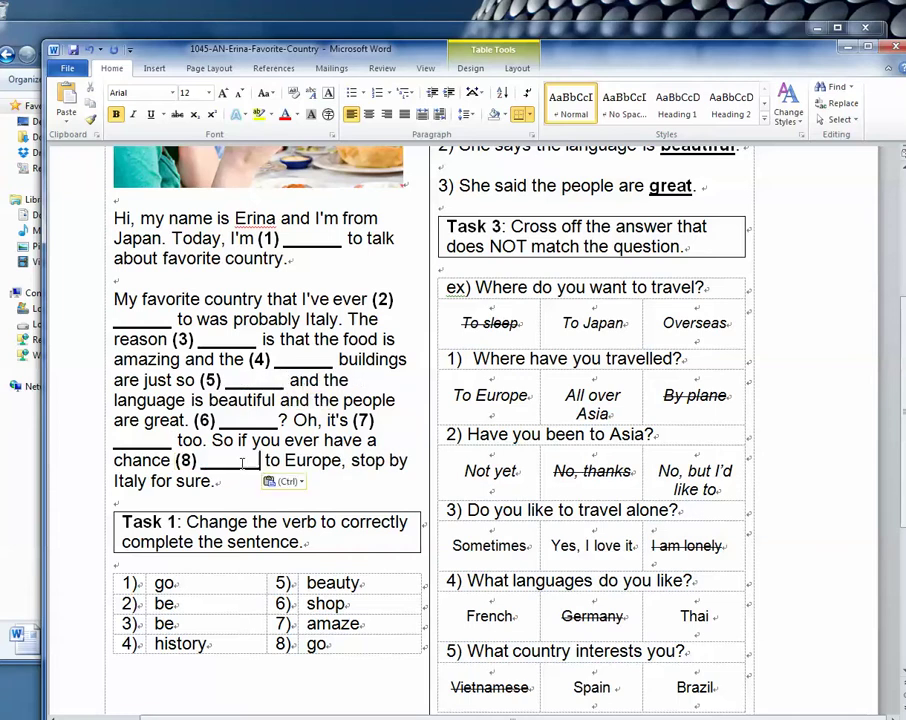
click(213, 486)
Type 'going' back into gap (1) and make it underlined and italic.
drag(284, 242, 340, 242)
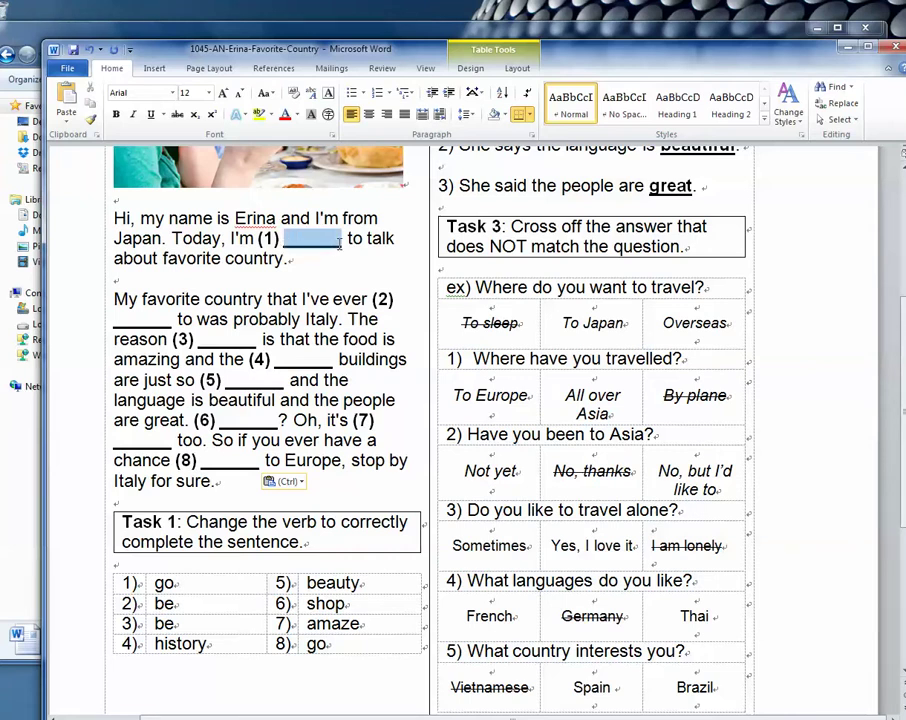
text(going)
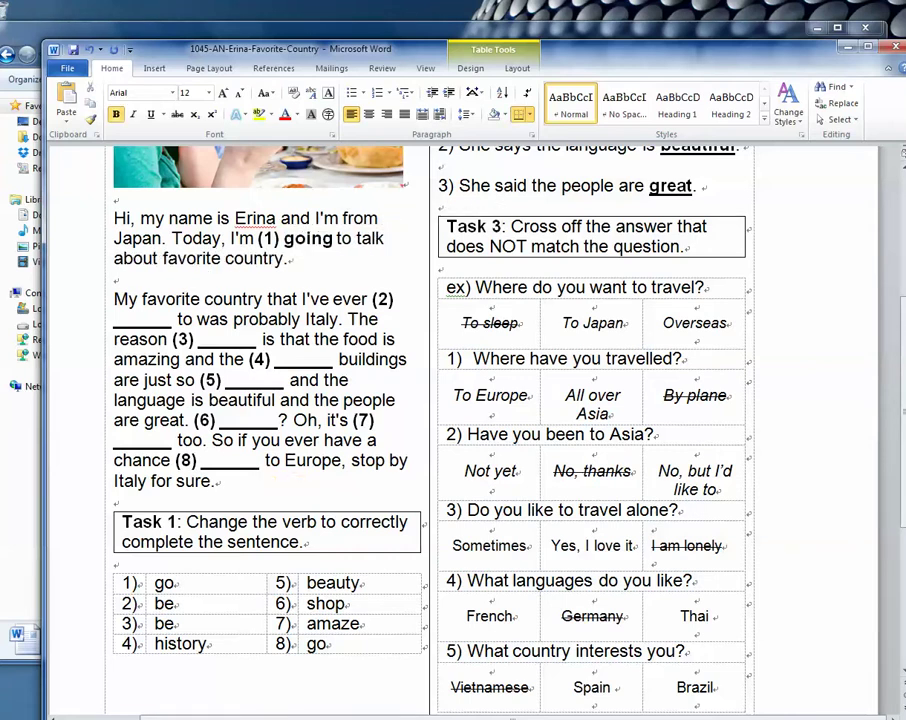
double_click(330, 241)
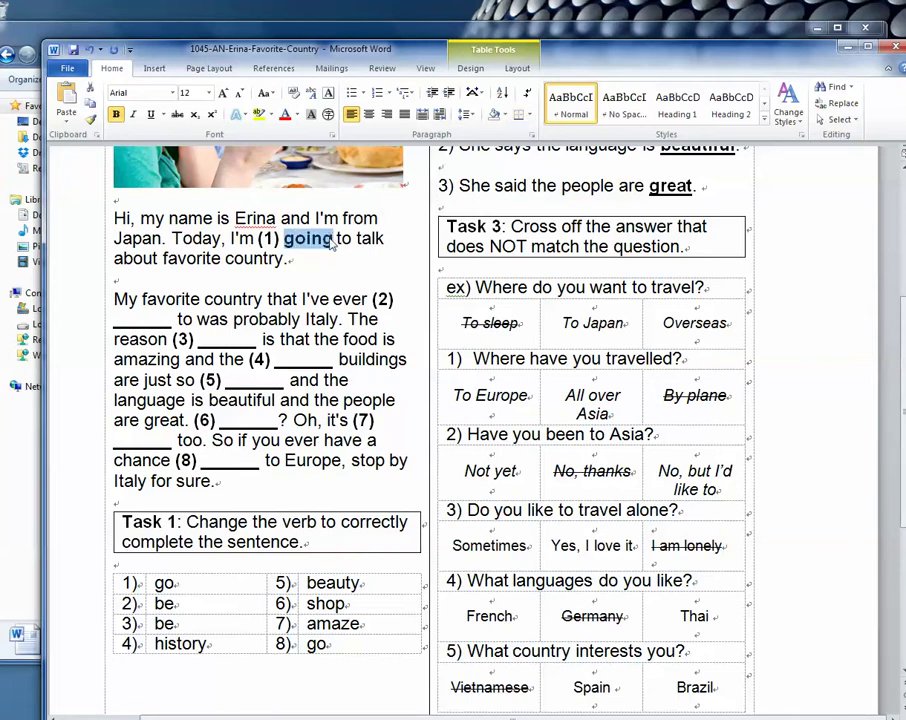
key(ctrl+u)
key(ctrl+i)
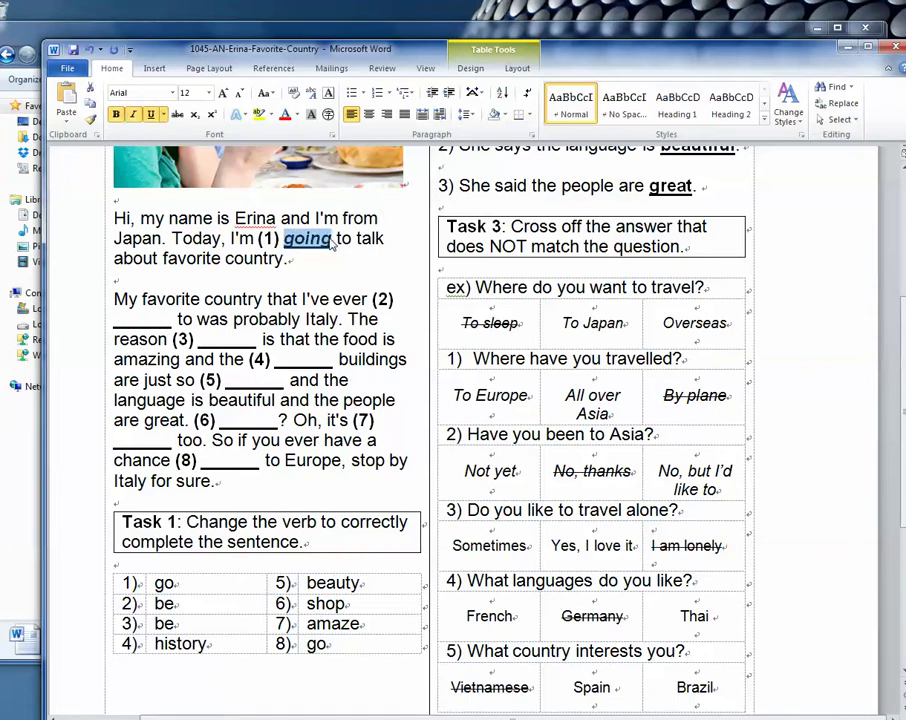
click(212, 238)
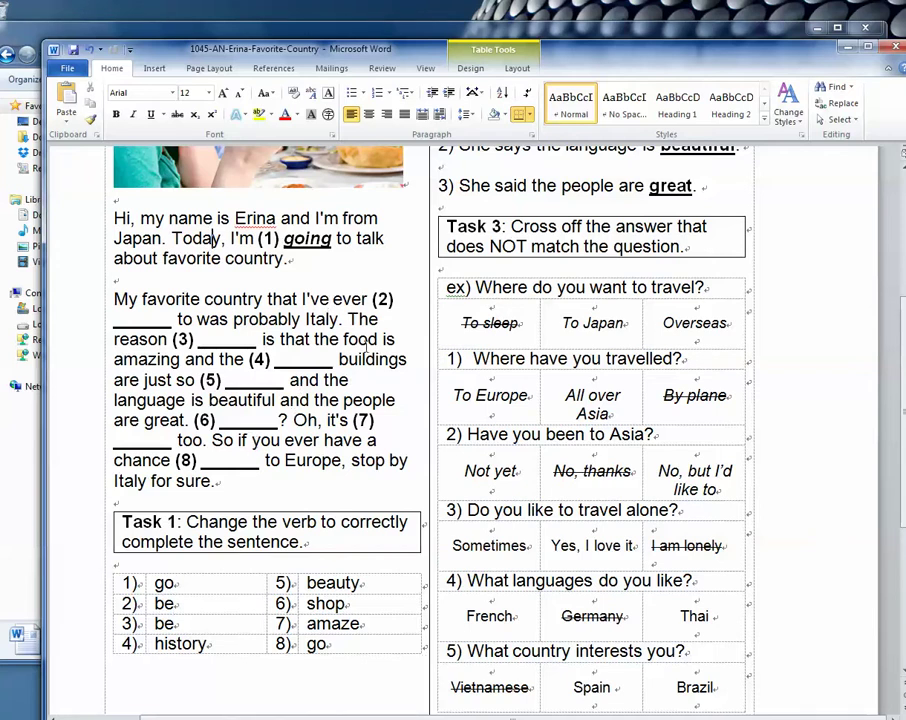
scroll(316, 477, up, 3)
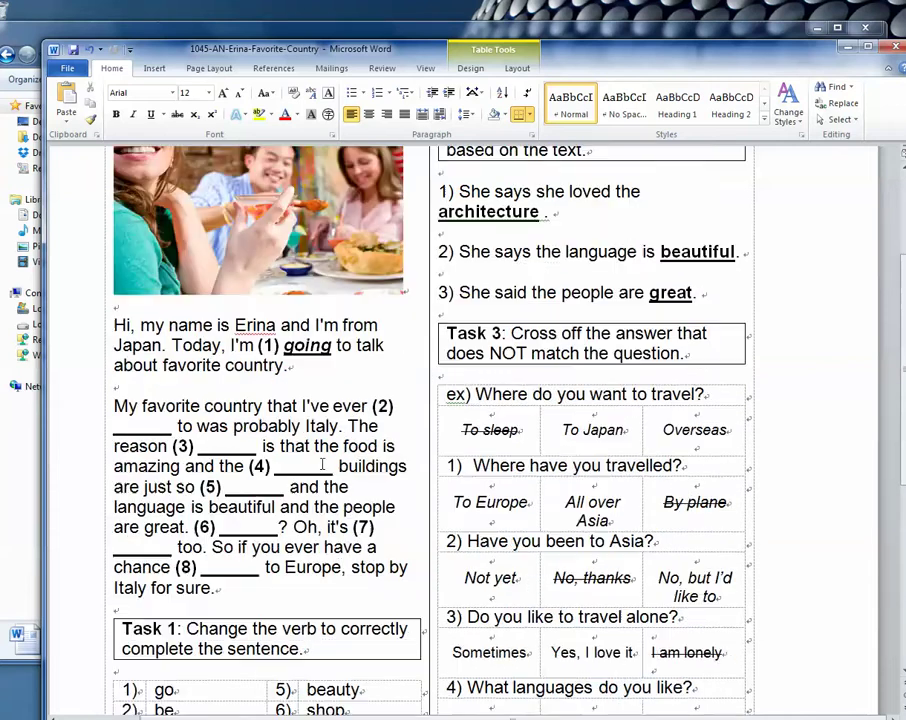
Paste blank lines over the Task 2 answers architecture and beautiful.
key(ctrl+a)
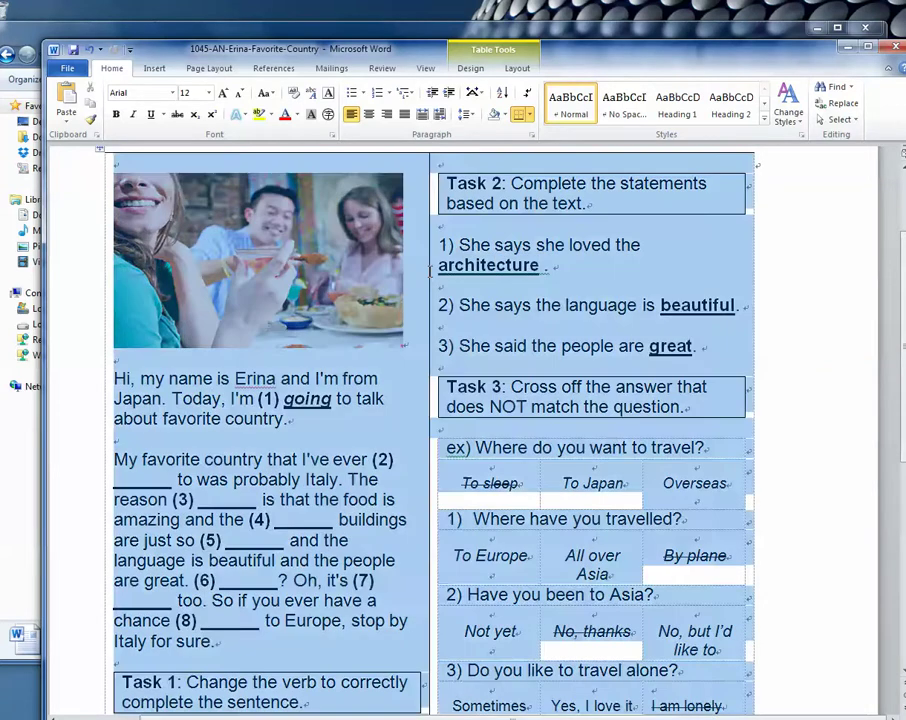
double_click(441, 268)
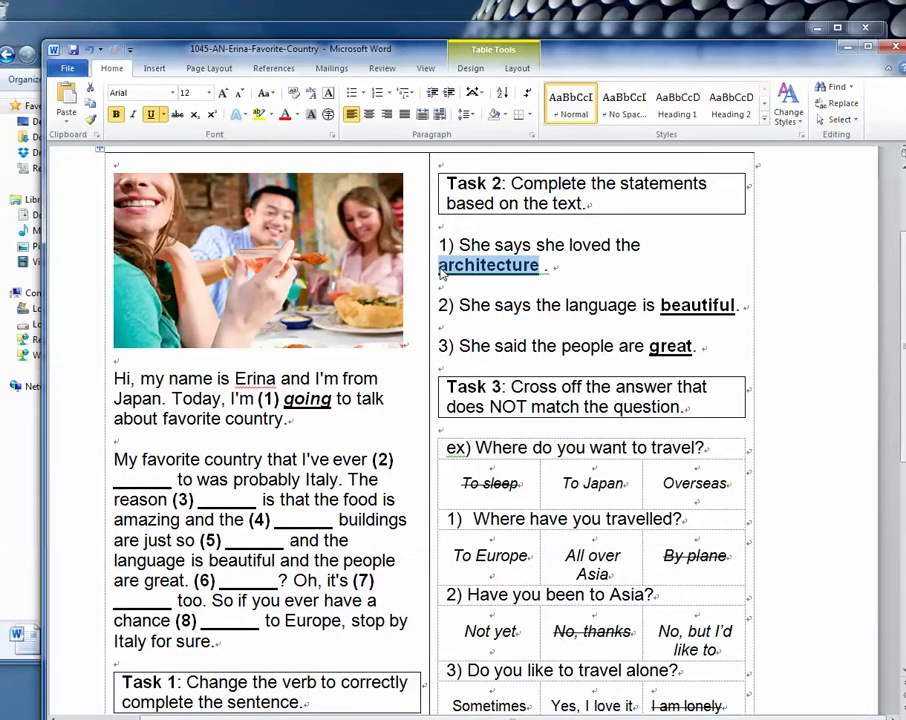
key(ctrl+v)
drag(661, 286, 737, 290)
key(ctrl+v)
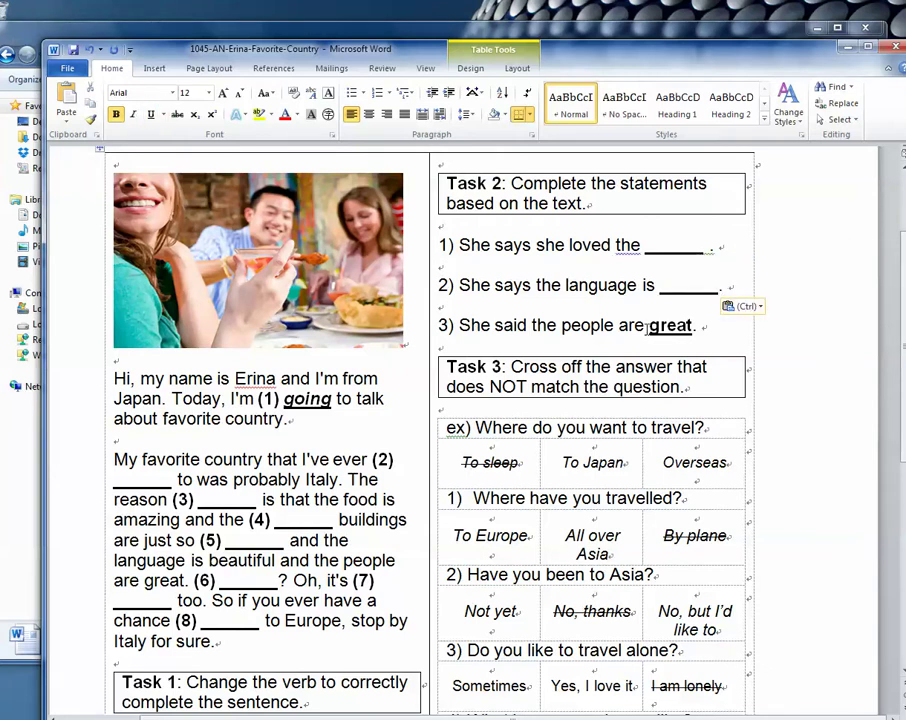
Undo three times to bring back the Task 2 and passage answers.
key(ctrl+z)
key(ctrl+z)
key(ctrl+z)
key(ctrl+z)
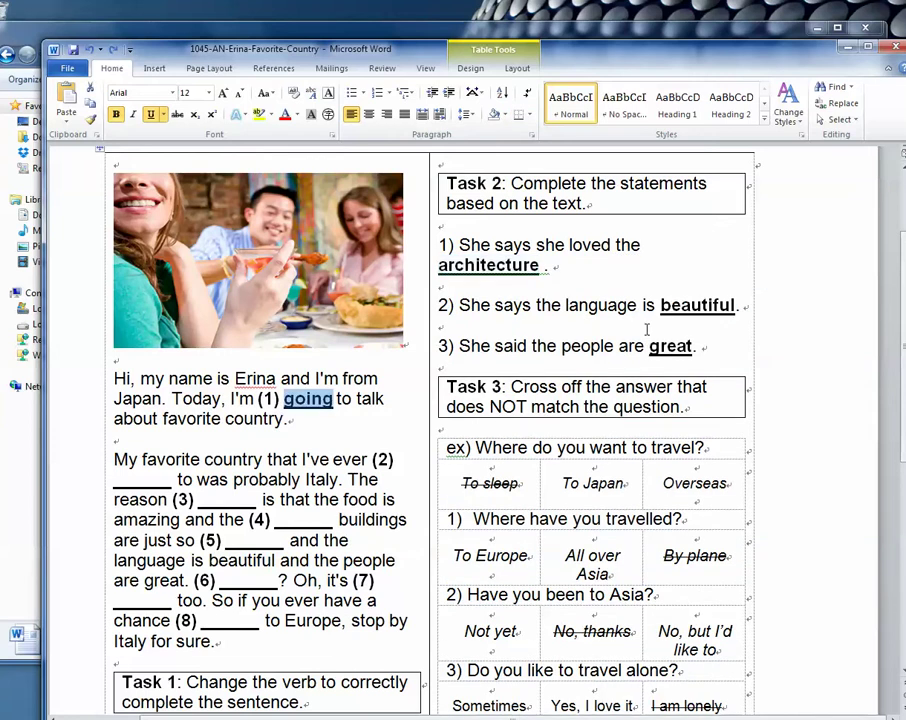
key(ctrl+z)
key(ctrl+z)
key(ctrl+z)
key(ctrl+z)
key(ctrl+z)
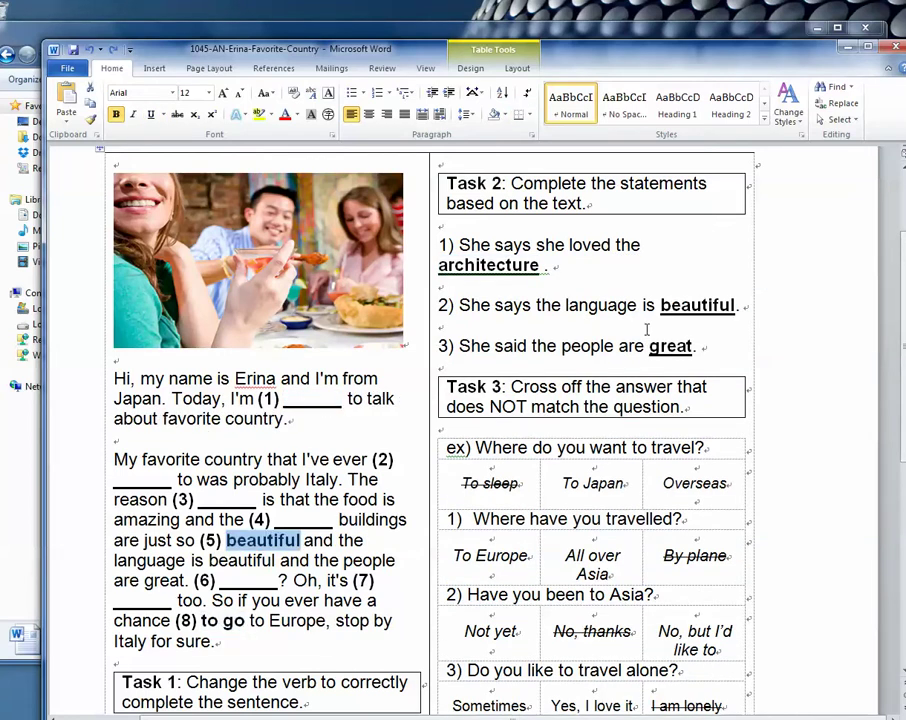
key(ctrl+z)
key(ctrl+z)
key(ctrl+z)
key(ctrl+z)
key(ctrl+z)
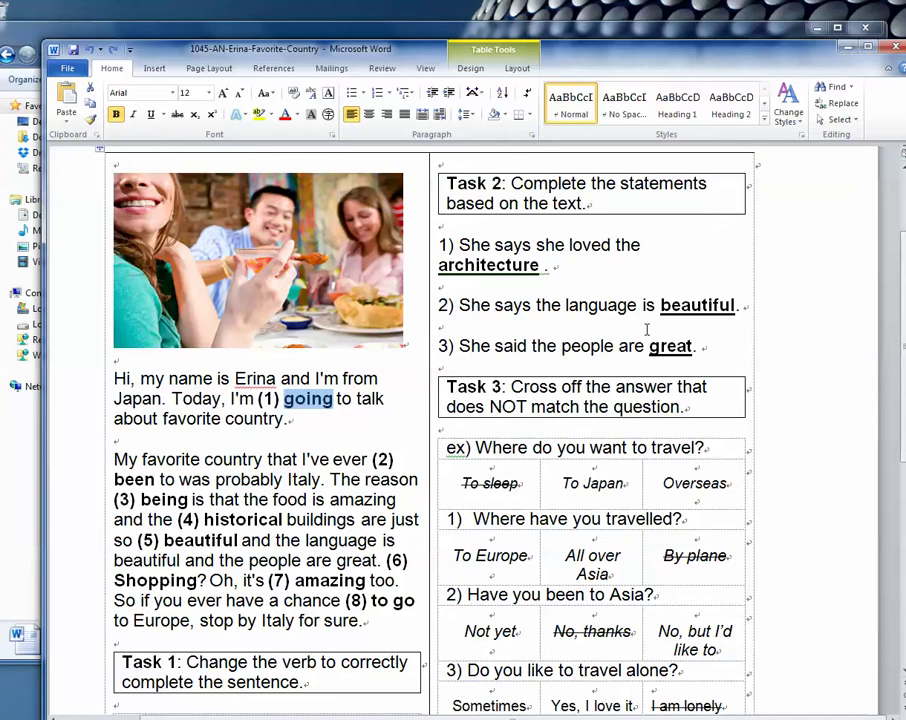
scroll(560, 350, down, 10)
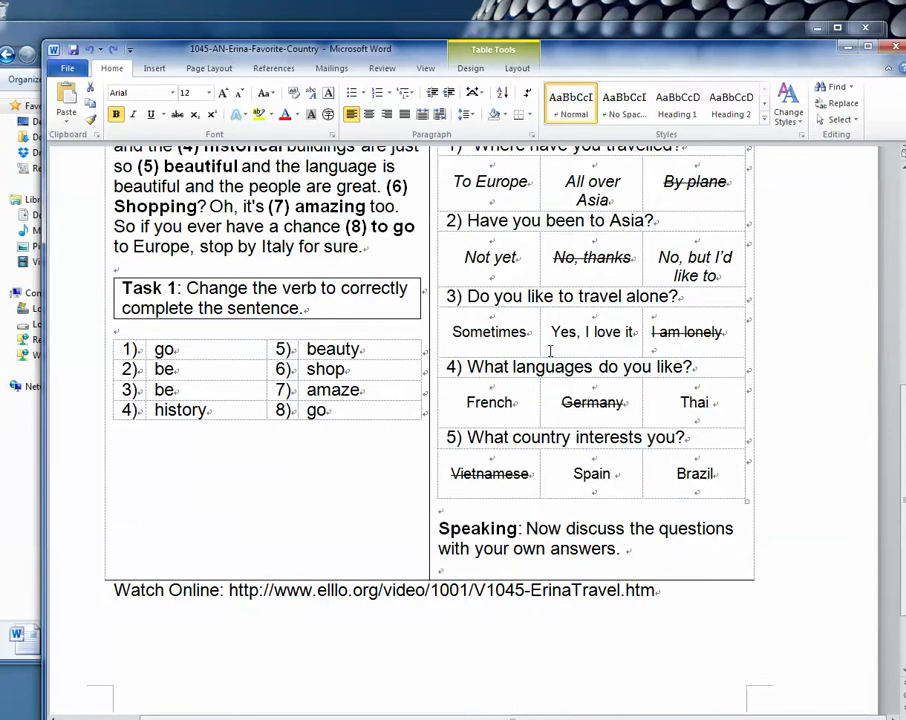
scroll(550, 350, up, 9)
scroll(549, 352, up, 4)
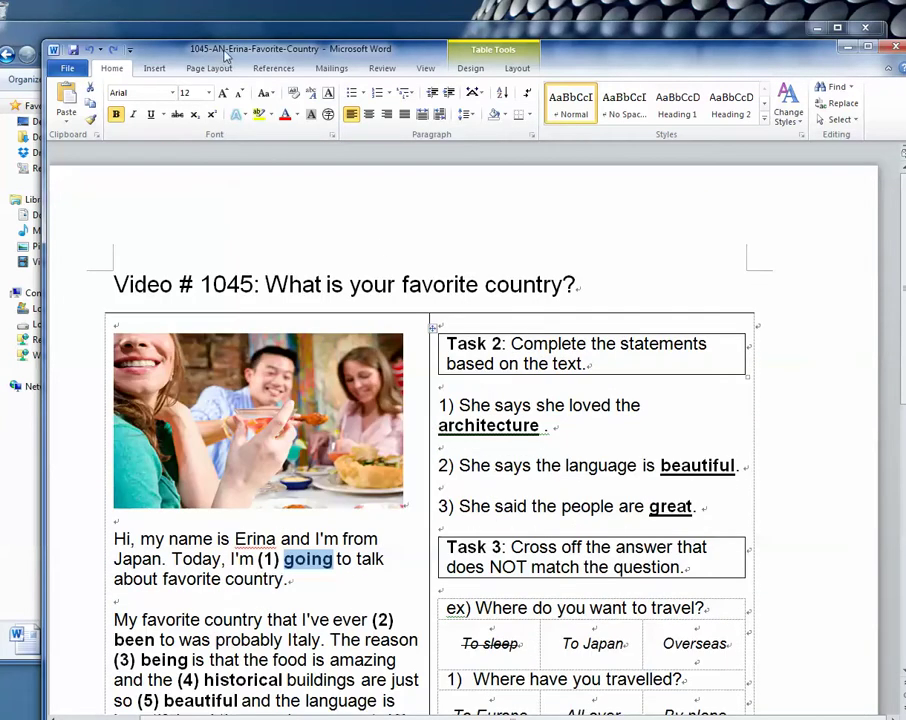
Save a copy as 1045-WS-Erina-Favorite-Country, replacing AN with WS.
click(235, 558)
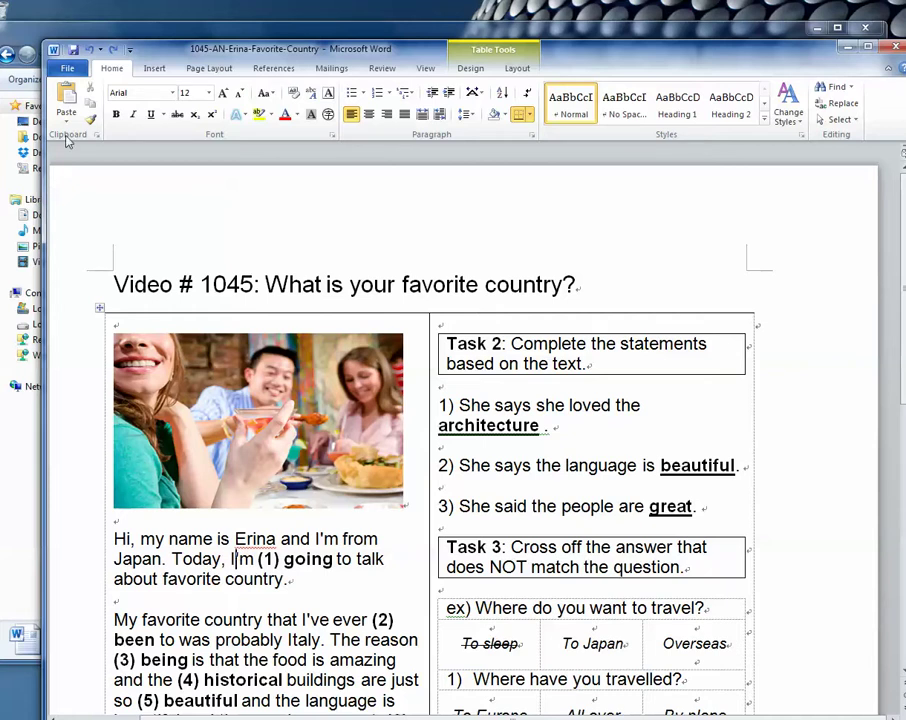
click(67, 68)
click(92, 113)
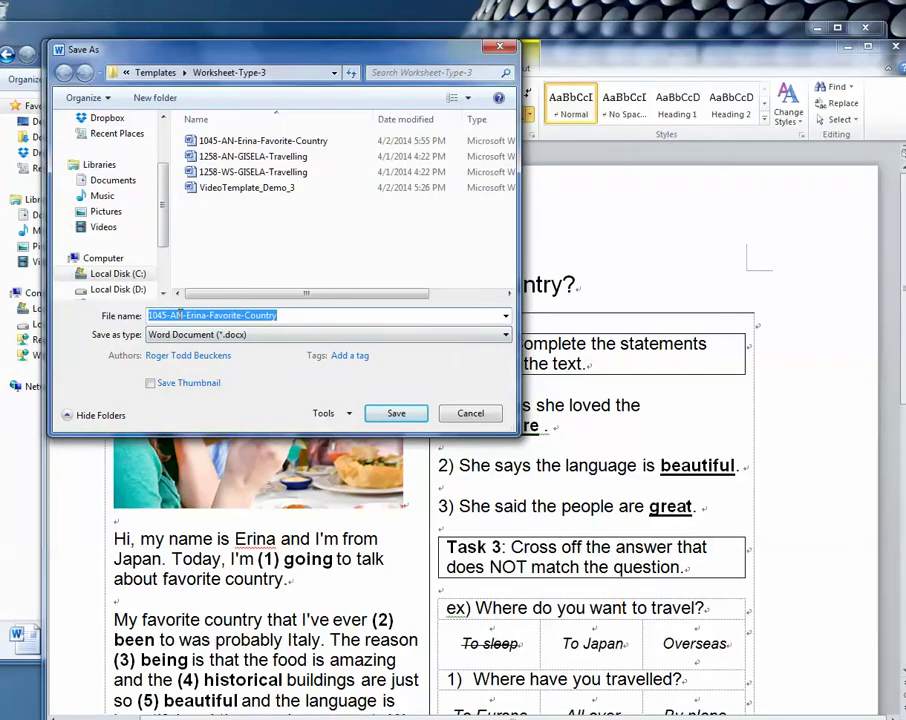
click(181, 314)
key(BackSpace)
key(BackSpace)
text(WS)
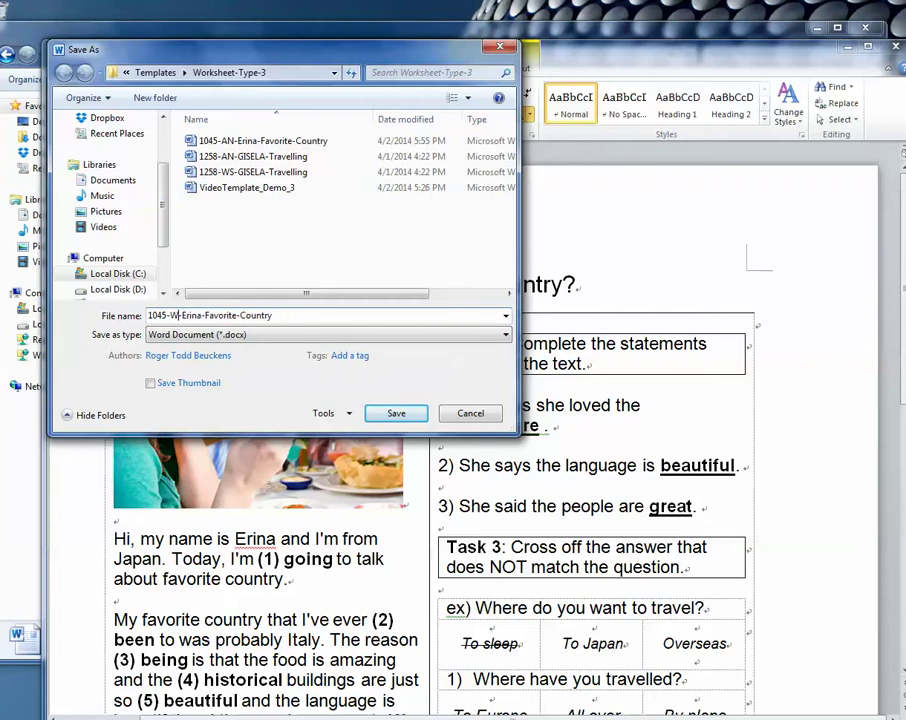
click(396, 413)
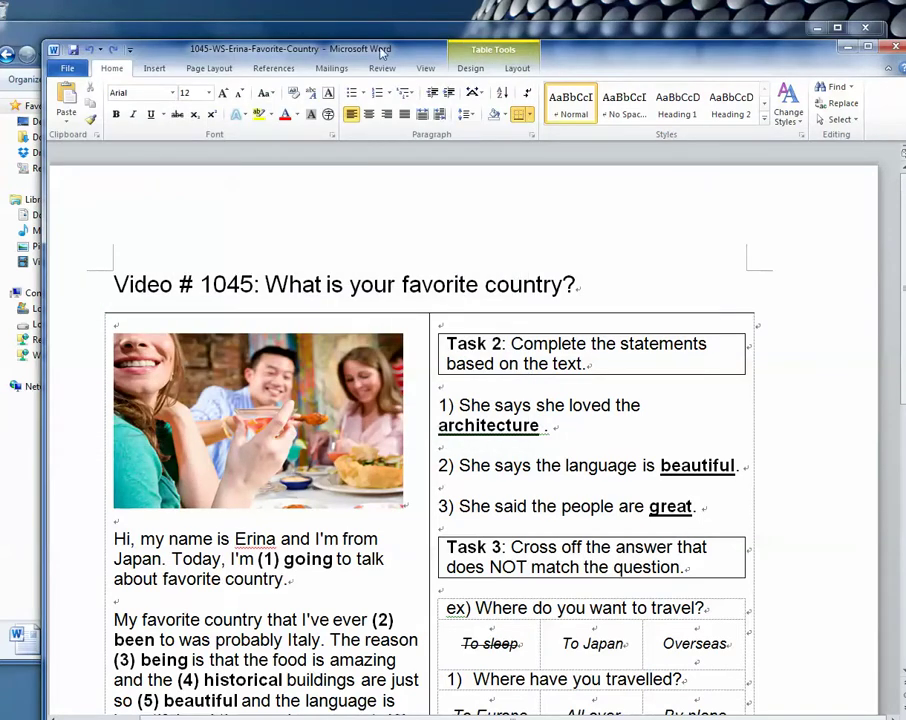
Underline the example answer 'going' in the passage.
drag(617, 48, 582, 17)
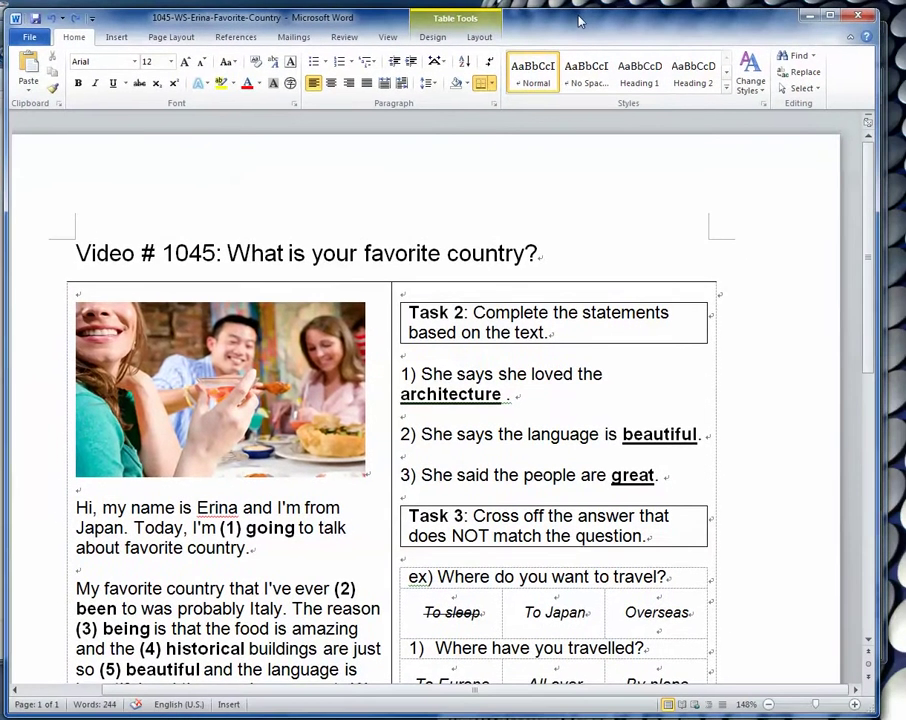
scroll(275, 372, down, 3)
drag(245, 368, 296, 368)
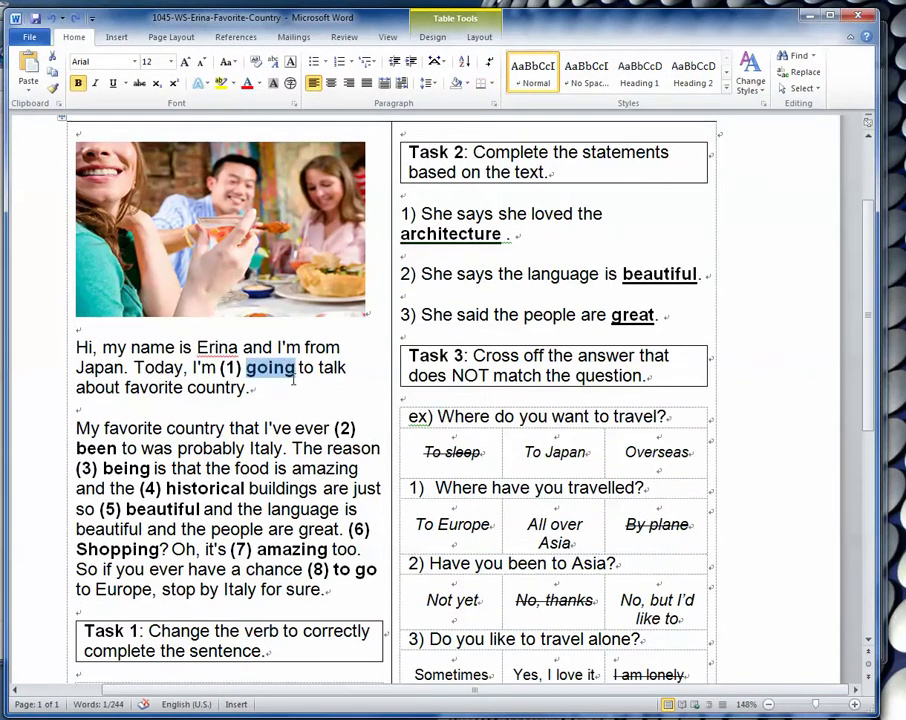
key(ctrl+u)
Paste blank lines over been, historical, beautiful and being at gaps 2–5.
scroll(222, 418, up, 3)
scroll(110, 278, down, 6)
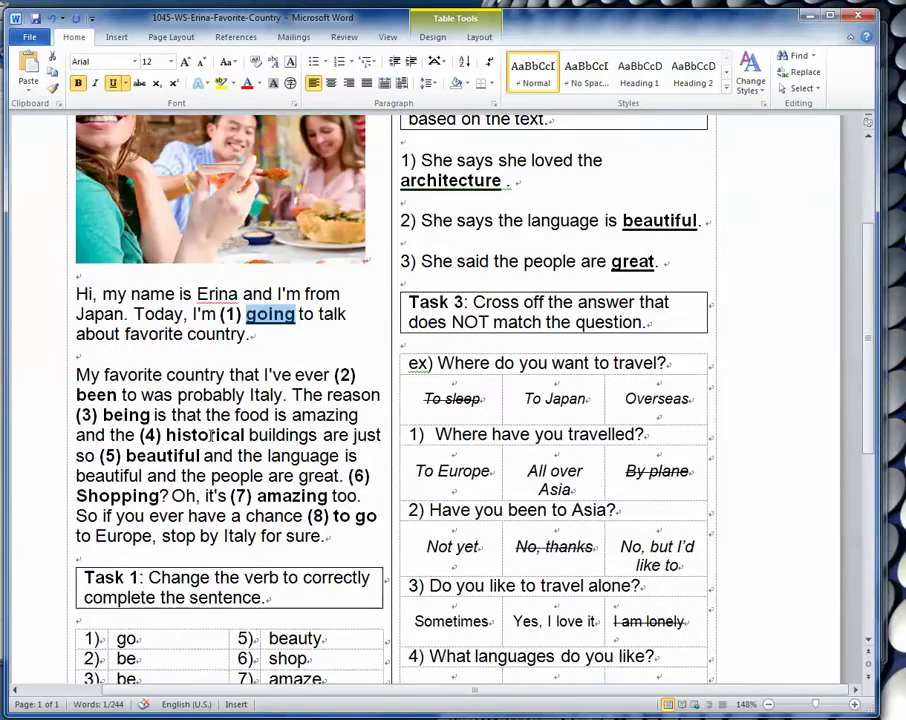
drag(118, 288, 77, 290)
key(ctrl+v)
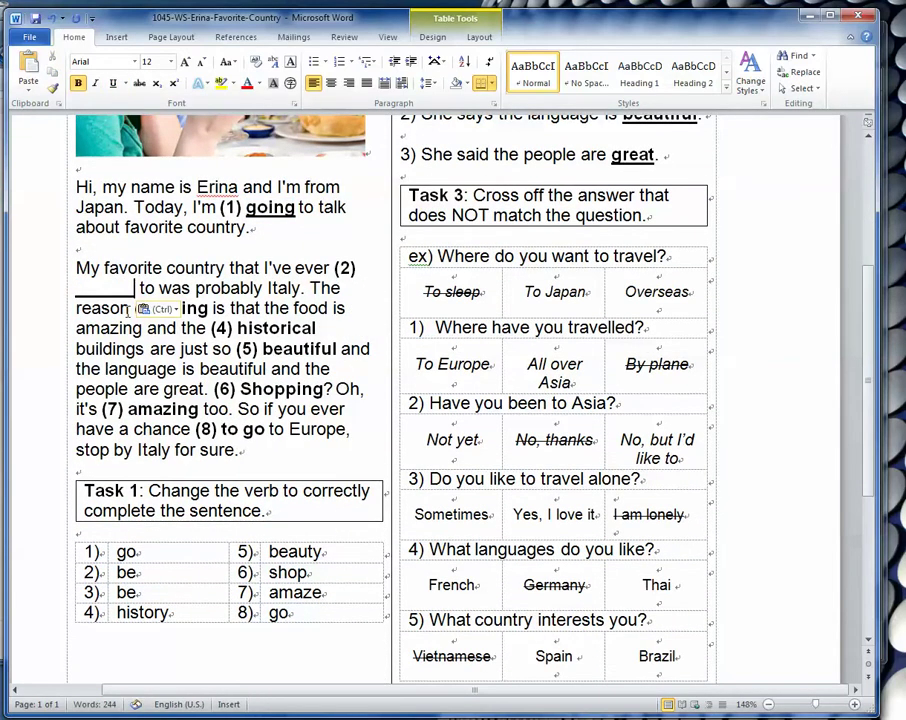
drag(237, 328, 315, 329)
text(_______)
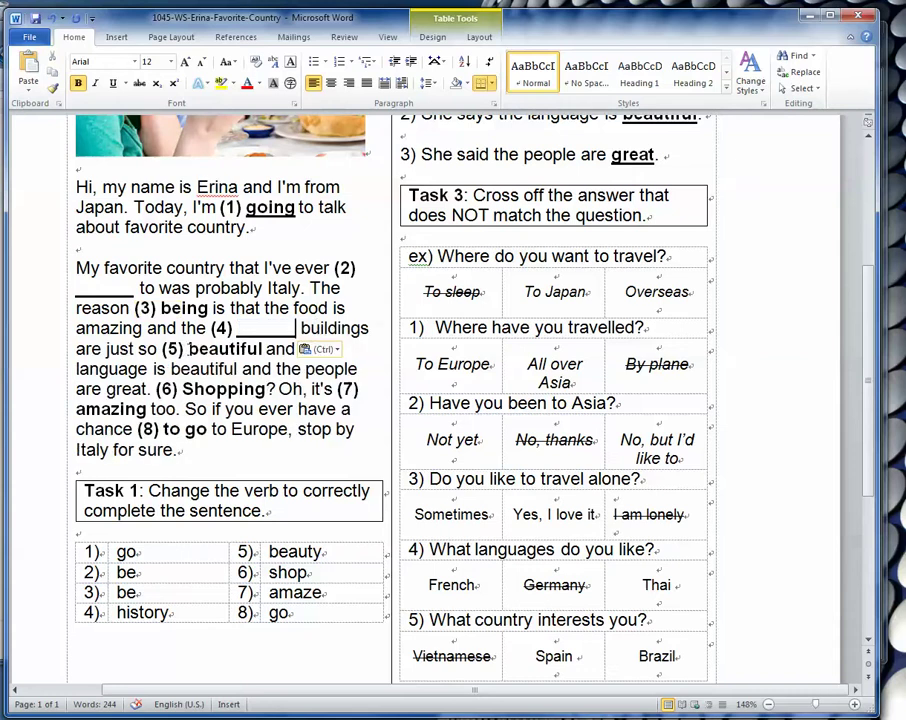
drag(186, 348, 262, 349)
key(ctrl+v)
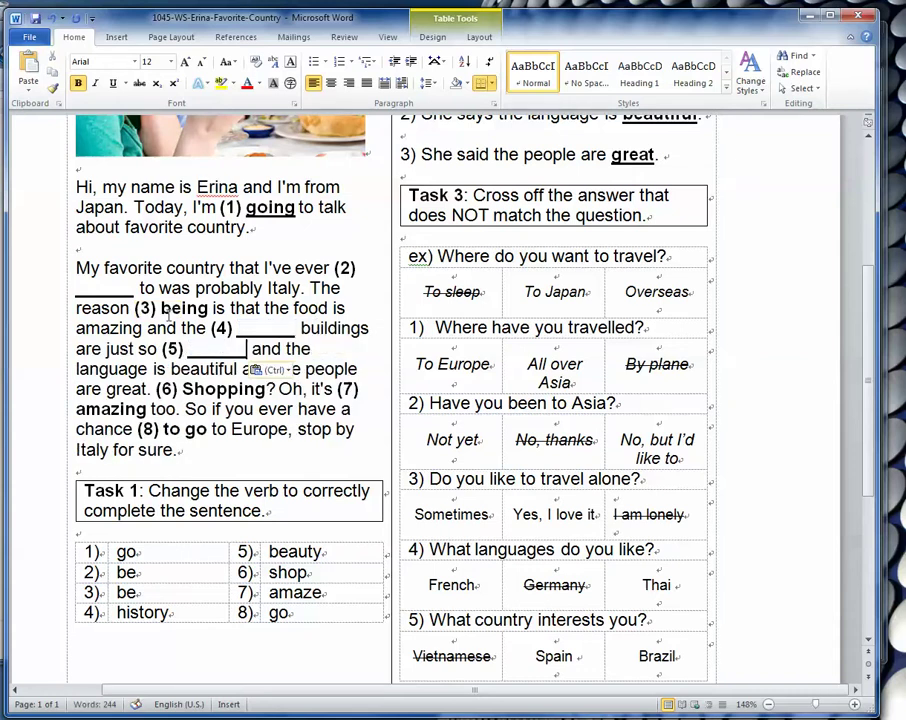
drag(160, 309, 211, 310)
key(ctrl+v)
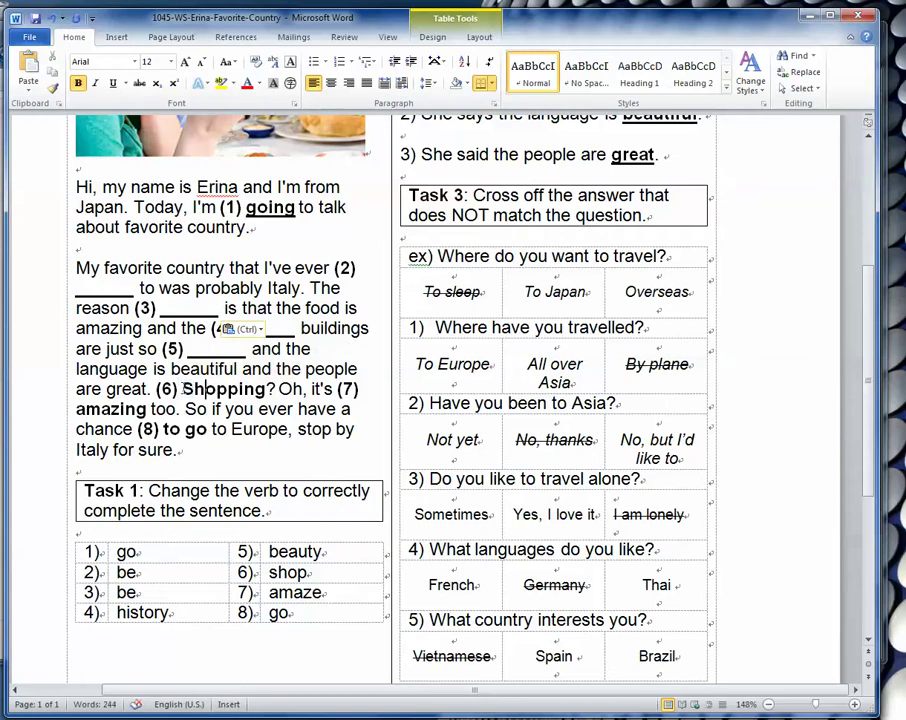
Paste blank lines over Shopping, amazing and go at gaps 6–8.
drag(182, 390, 264, 391)
text(_______)
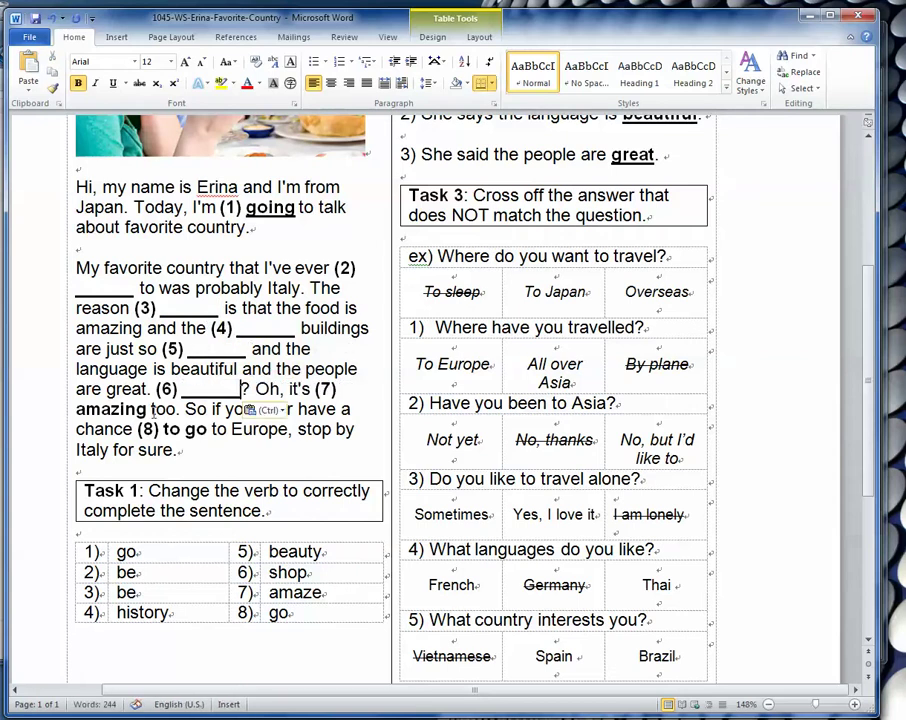
drag(147, 410, 74, 410)
text(_______)
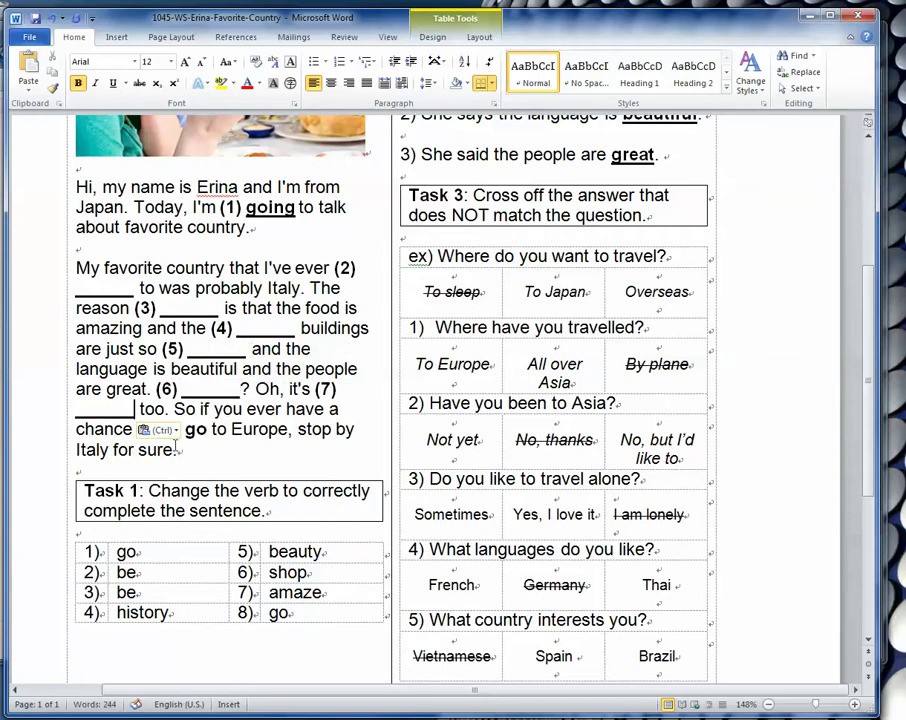
scroll(215, 290, down, 3)
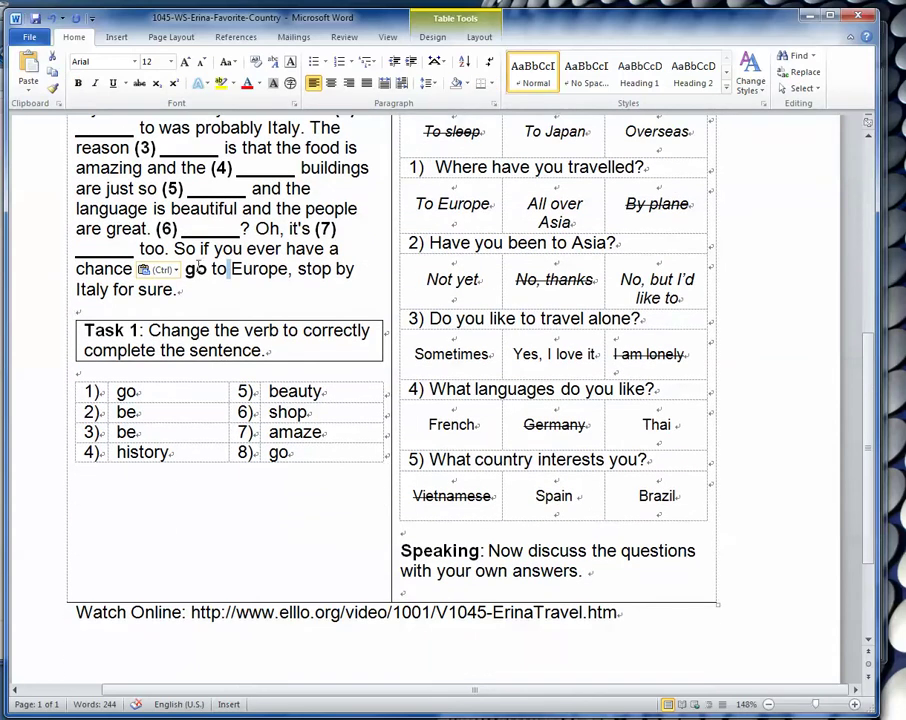
drag(197, 226, 170, 208)
click(180, 289)
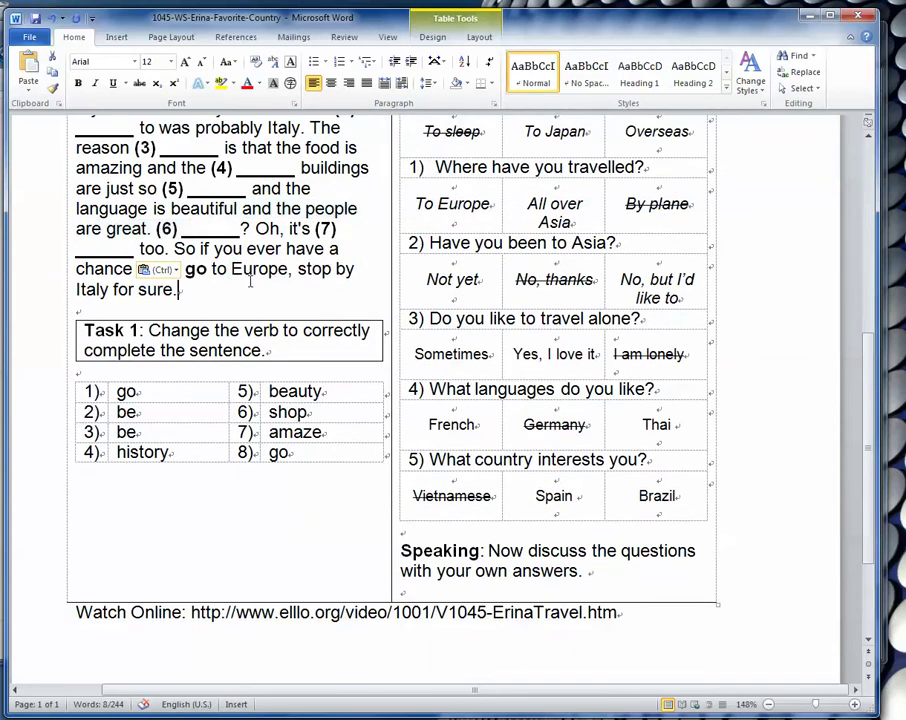
double_click(200, 269)
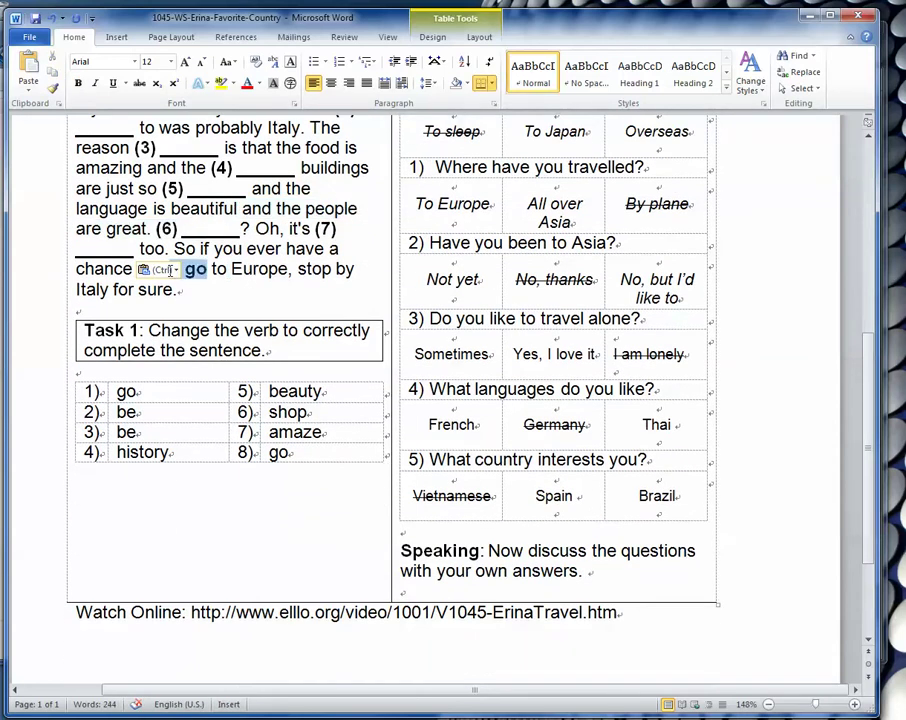
text((8) _______)
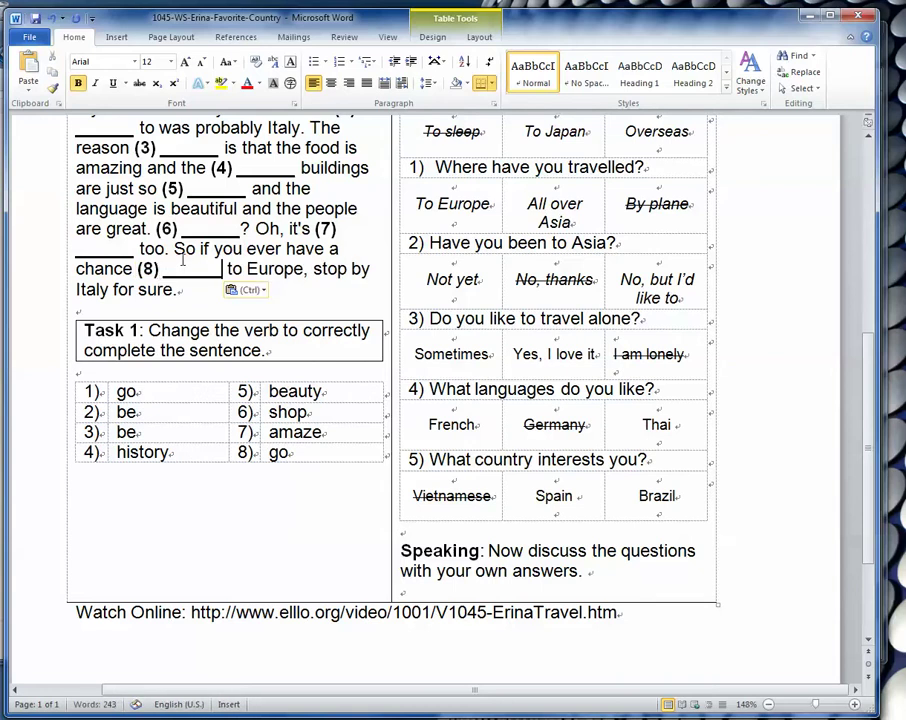
Paste blank lines over the Task 2 answers architecture, beautiful and great.
scroll(304, 297, down, 3)
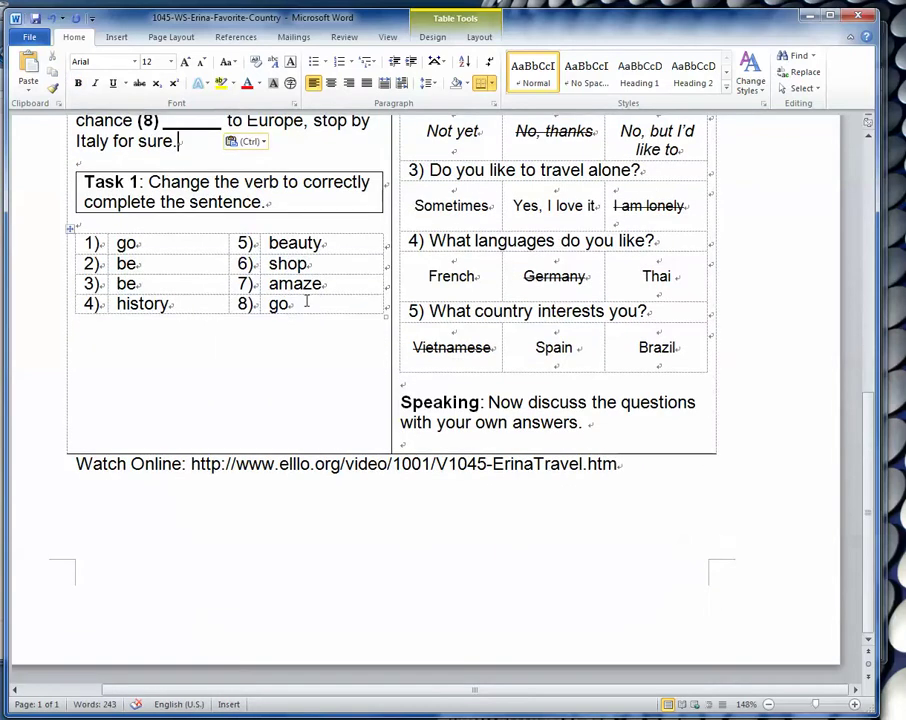
scroll(304, 297, up, 6)
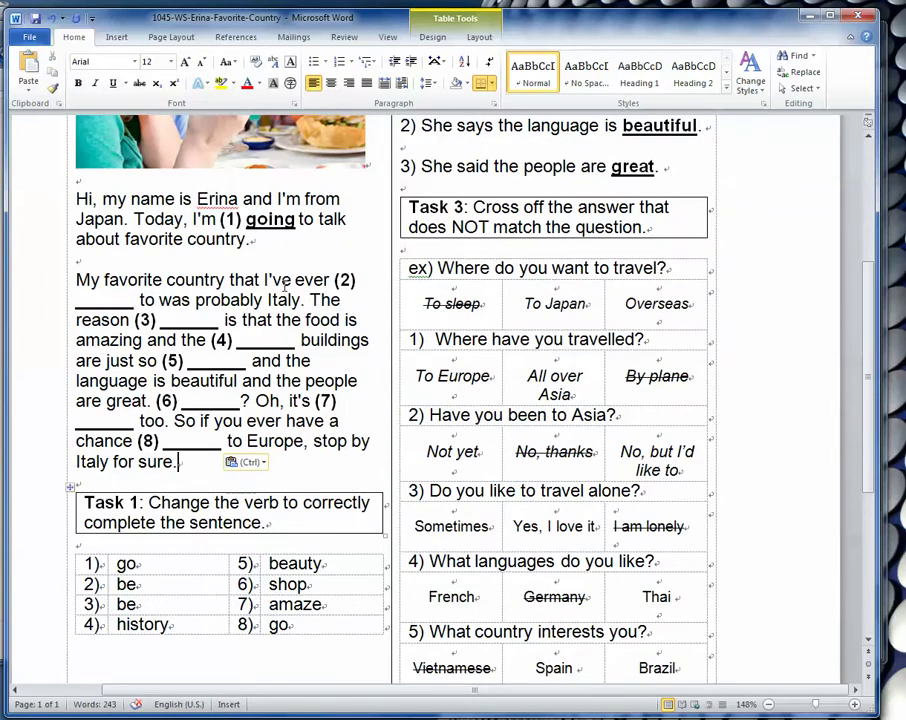
scroll(427, 234, up, 4)
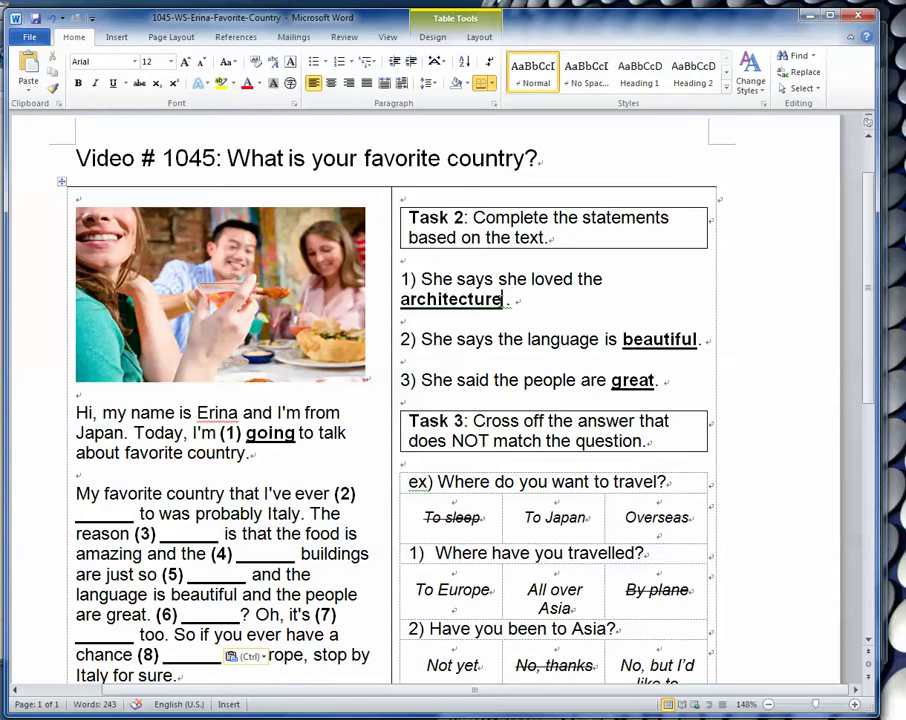
drag(503, 298, 399, 300)
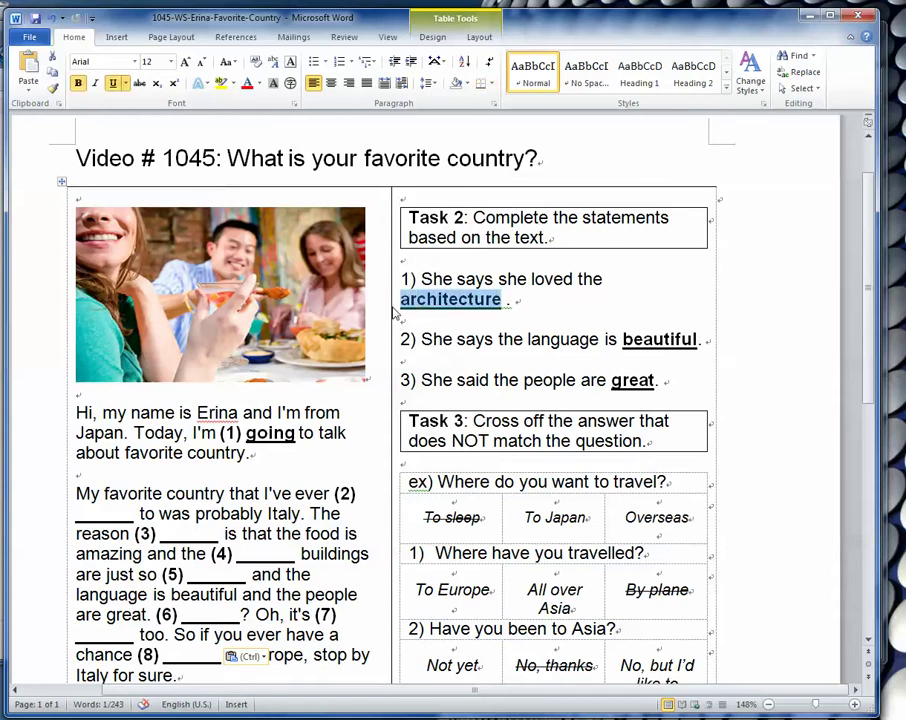
text(_______)
drag(621, 319, 697, 319)
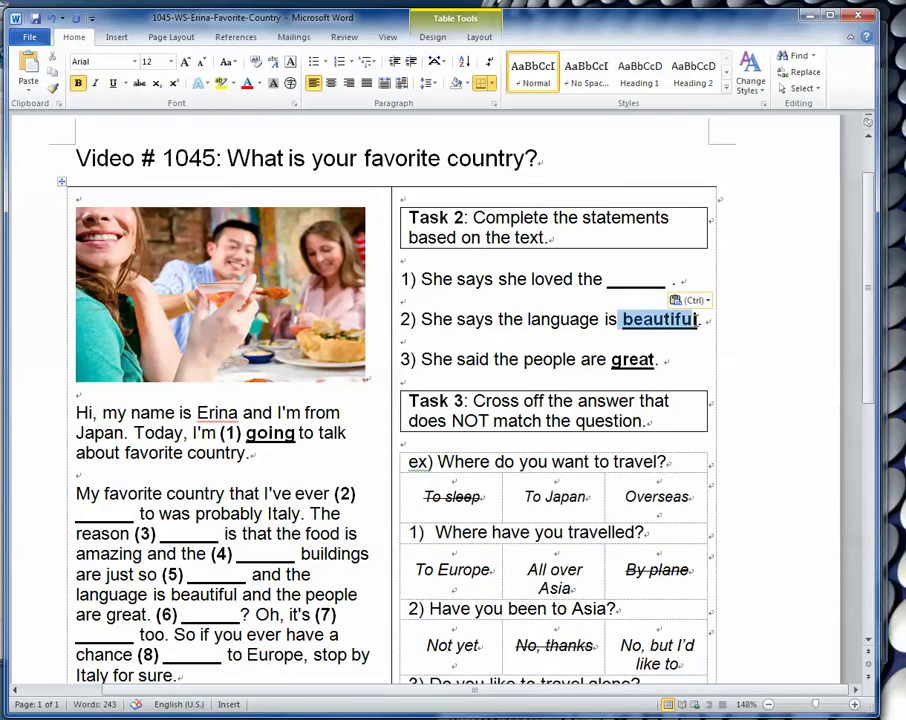
key(ctrl+v)
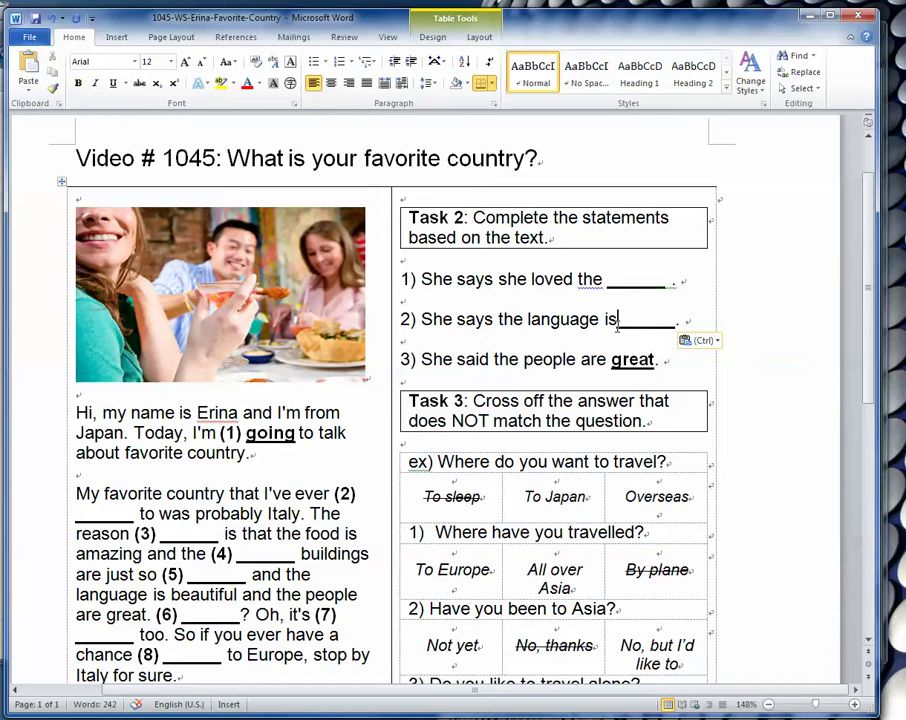
drag(611, 359, 654, 359)
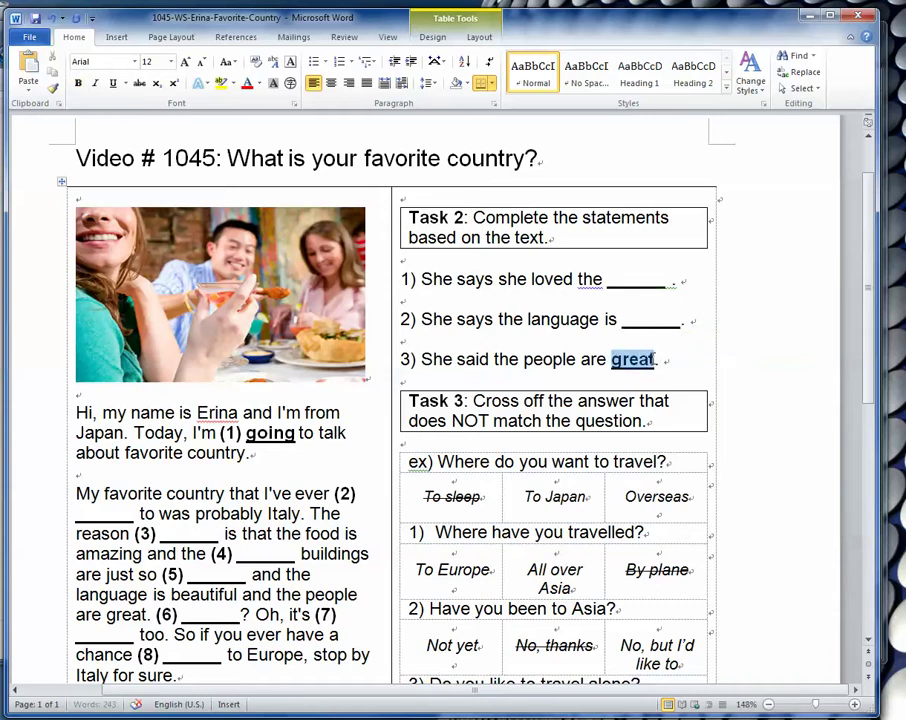
text(_______)
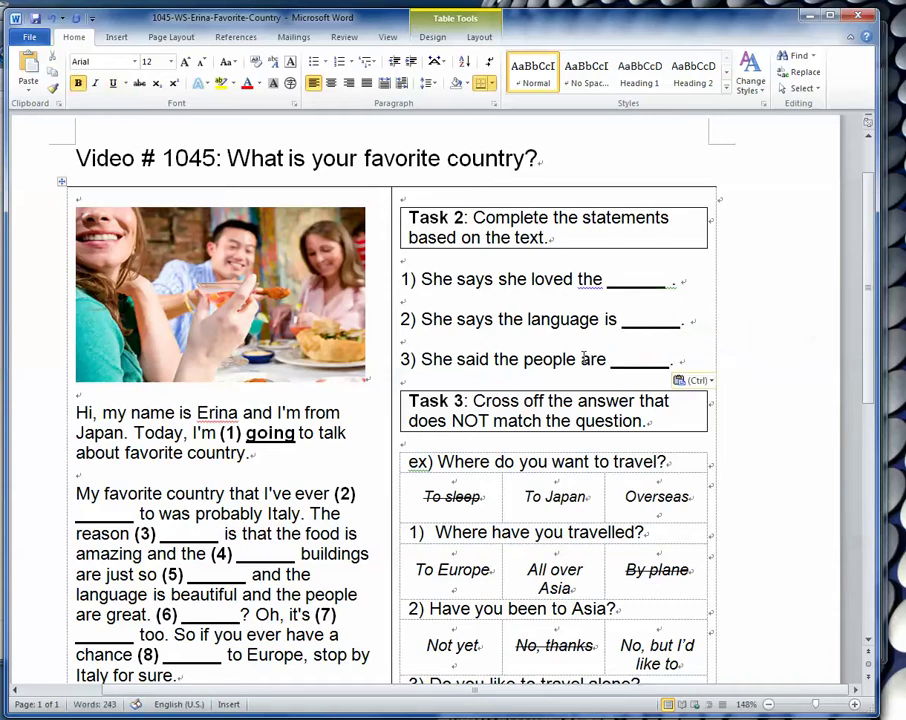
scroll(490, 345, down, 3)
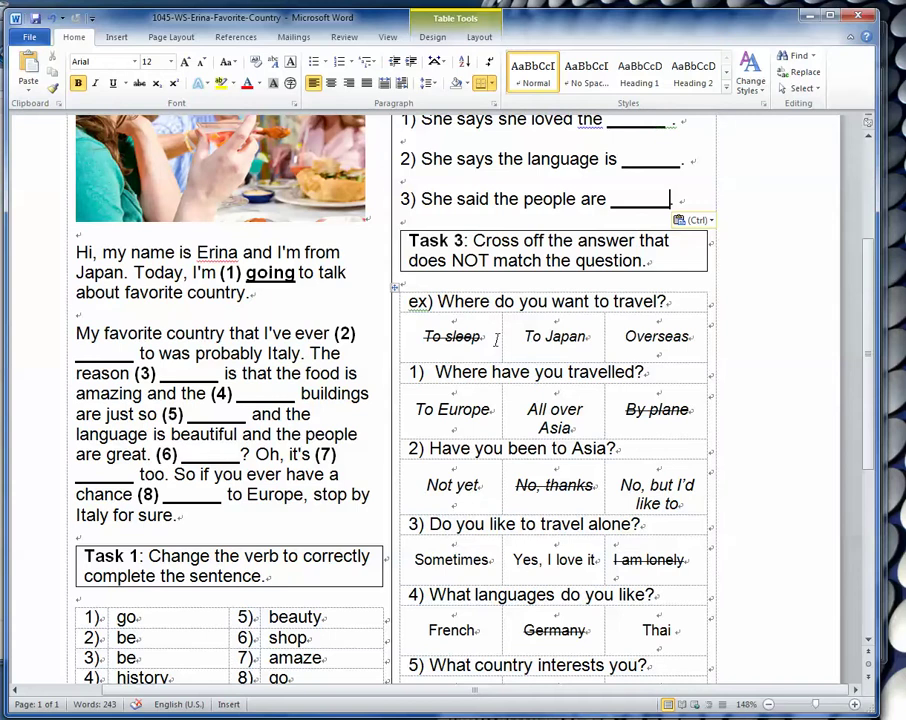
Turn off strikethrough on To sleep, By plane and No, thanks in Task 3.
click(481, 337)
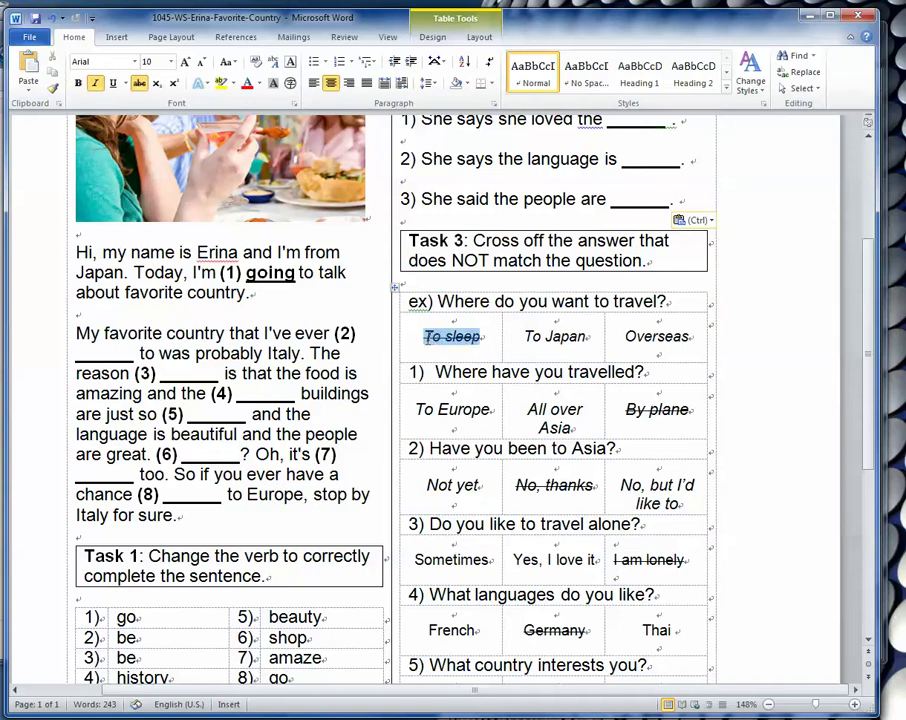
click(139, 82)
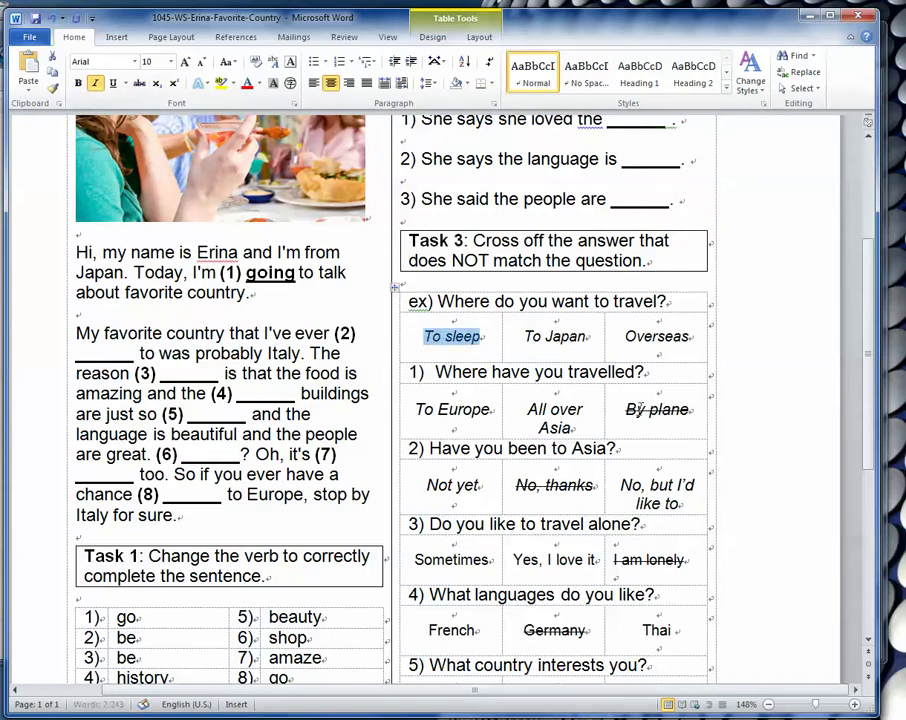
drag(626, 409, 687, 410)
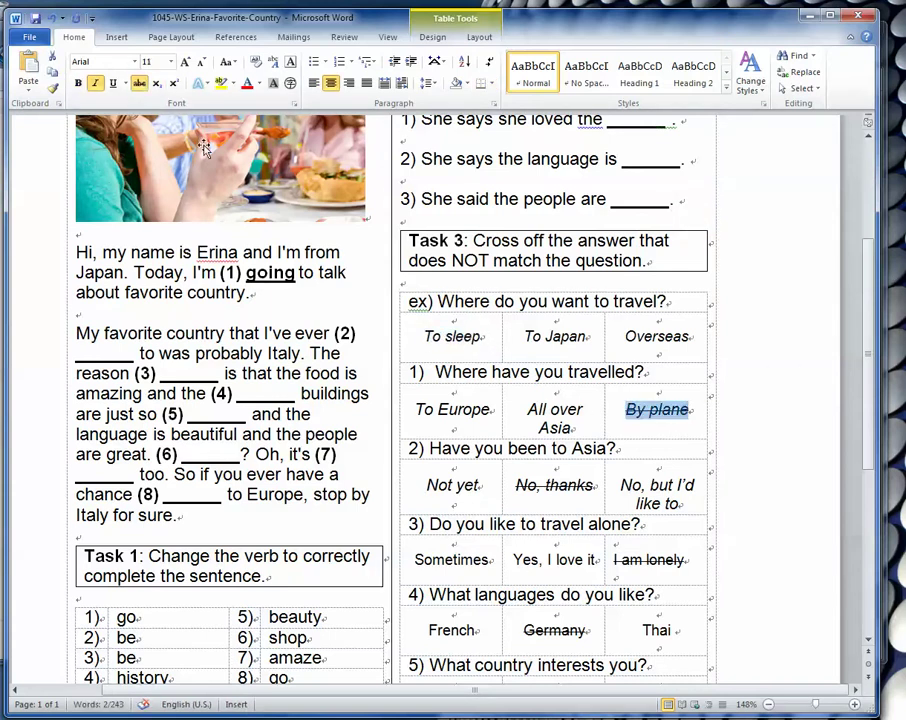
click(141, 88)
scroll(450, 400, down, 2)
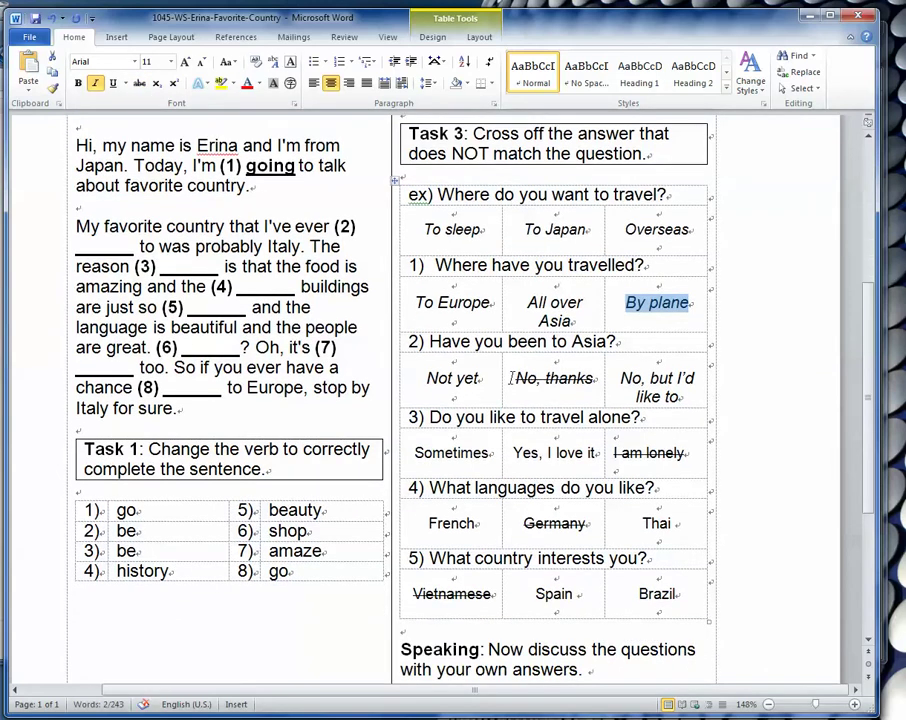
drag(516, 378, 593, 378)
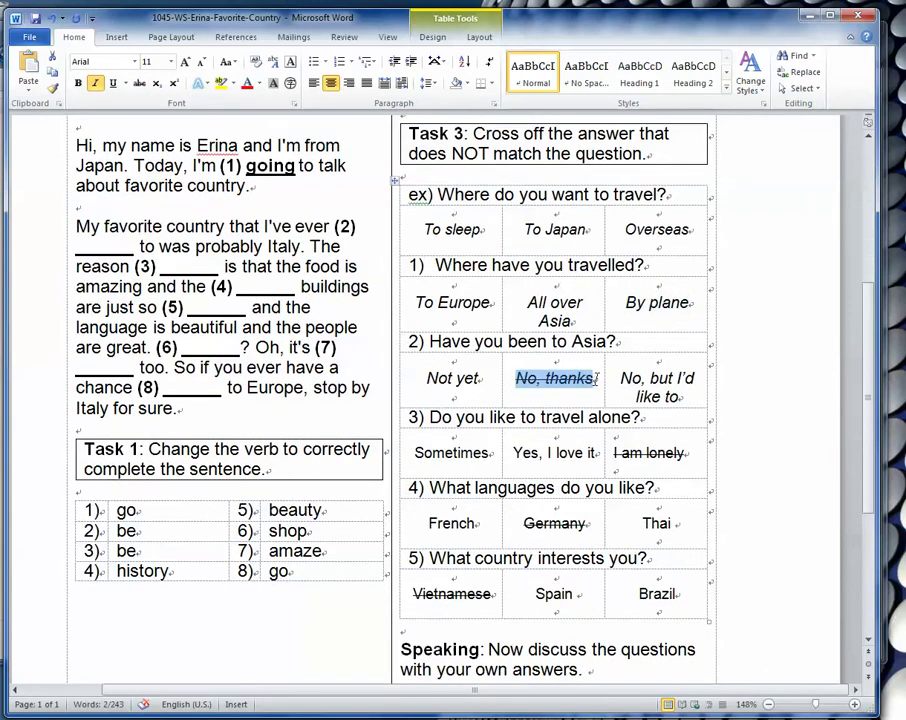
click(139, 84)
Turn off strikethrough on I am lonely, Germany and Vietnamese in Task 3.
drag(615, 453, 690, 453)
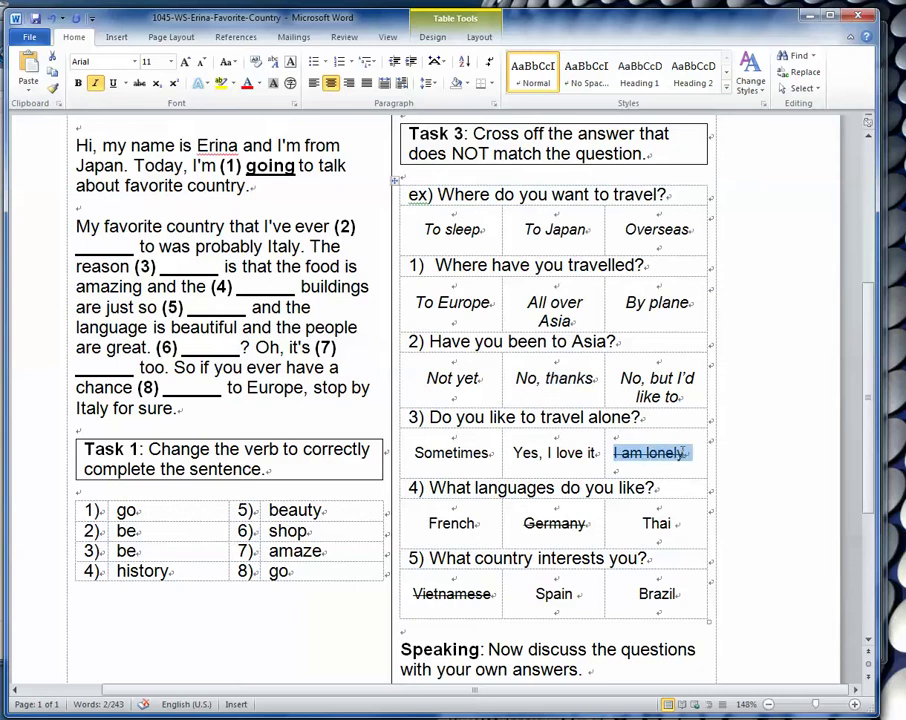
click(139, 84)
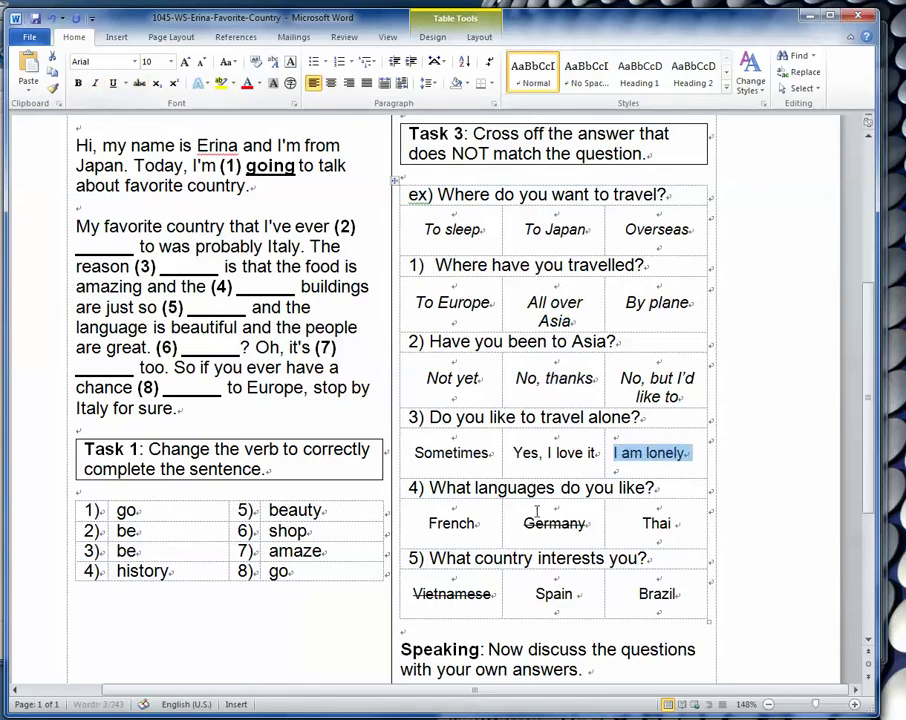
drag(525, 522, 577, 516)
click(139, 84)
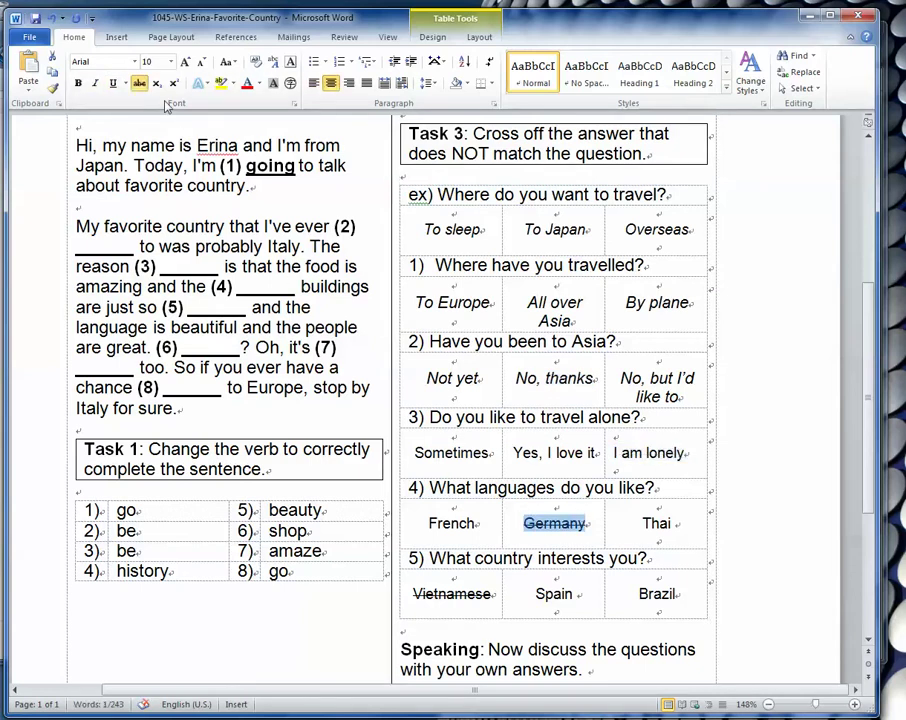
click(139, 84)
scroll(486, 489, down, 2)
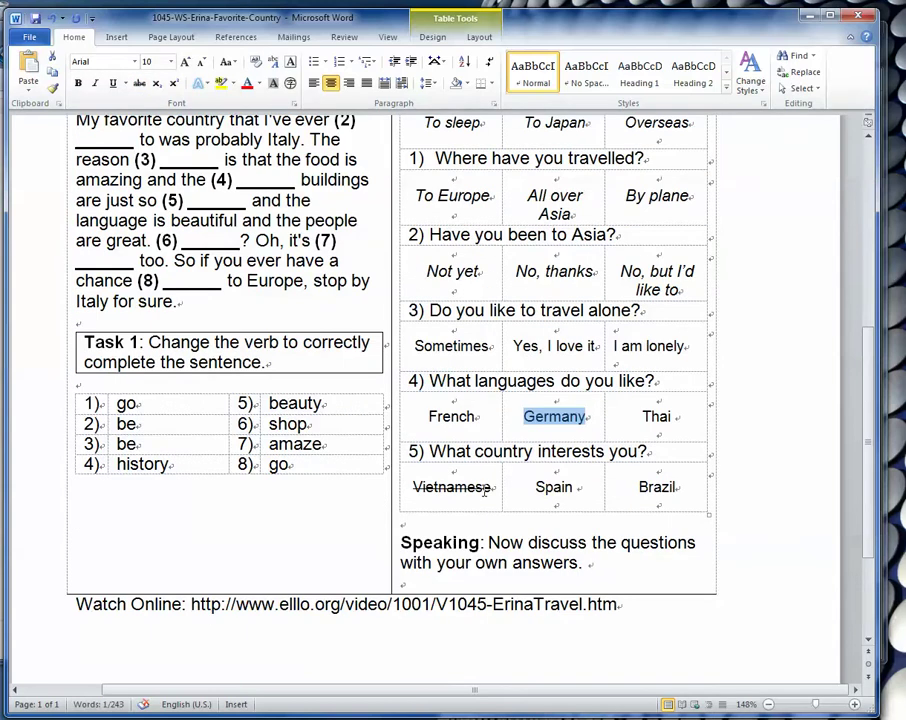
drag(492, 487, 424, 490)
click(139, 84)
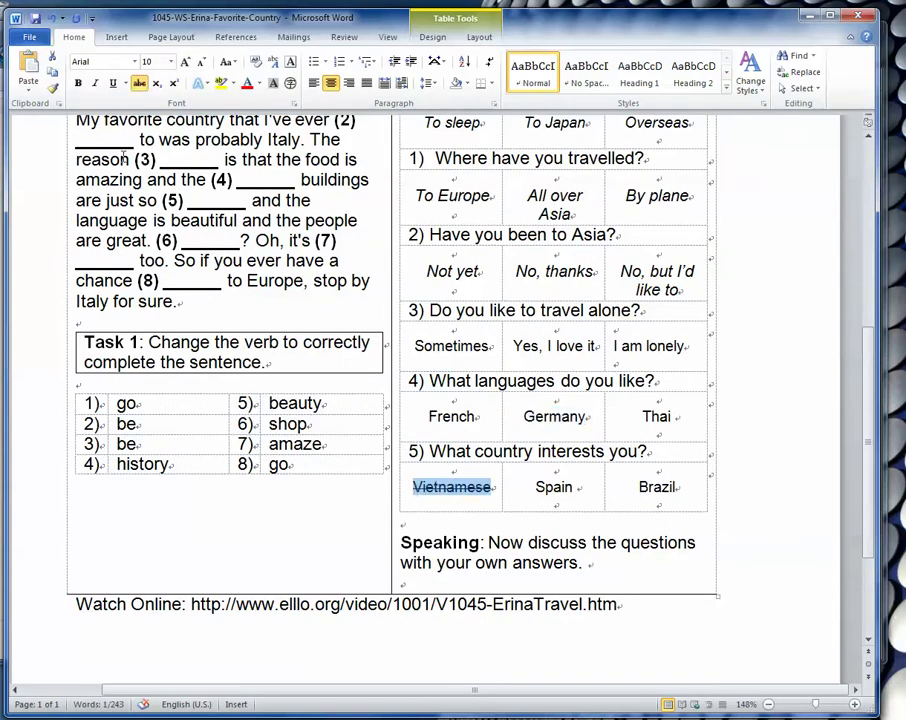
click(139, 84)
click(446, 345)
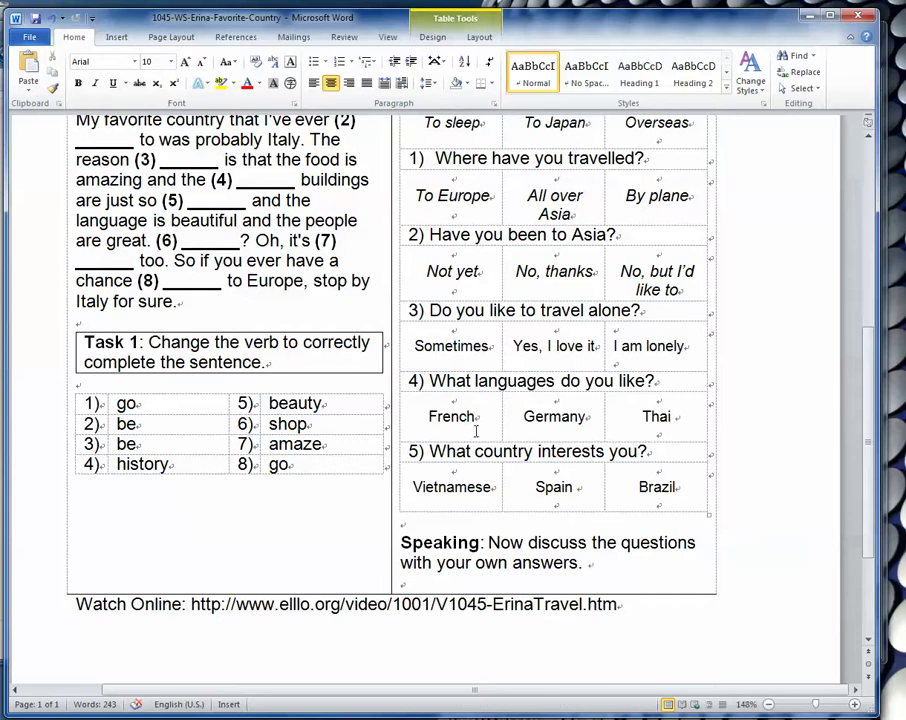
Insert an empty line after 'All over Asia' and after 'like to' in the Task 3 table.
scroll(475, 428, down, 3)
scroll(475, 428, up, 2)
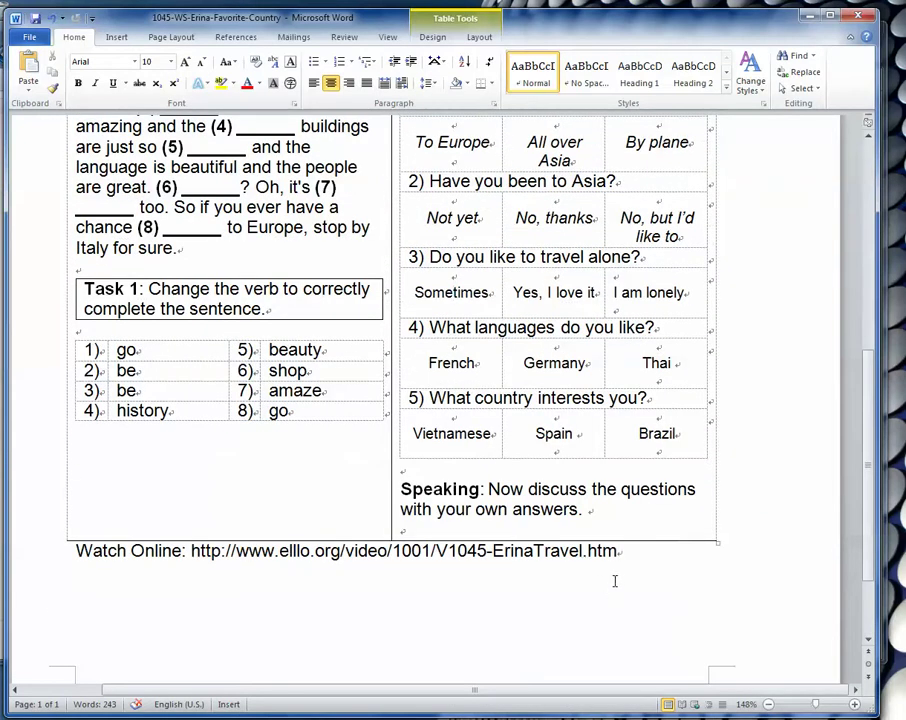
scroll(435, 411, up, 2)
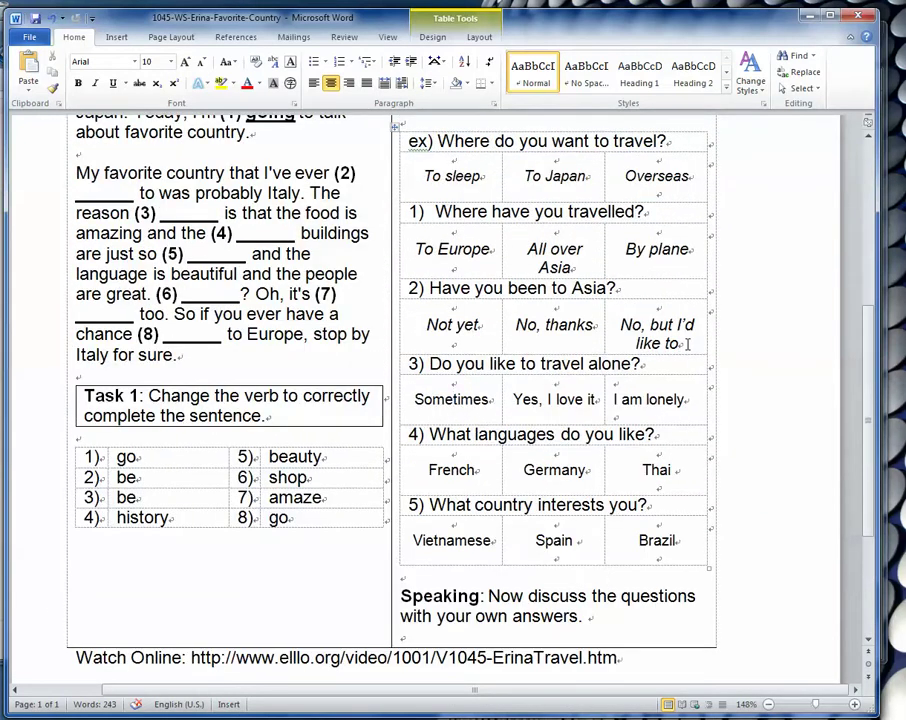
click(576, 268)
key(Return)
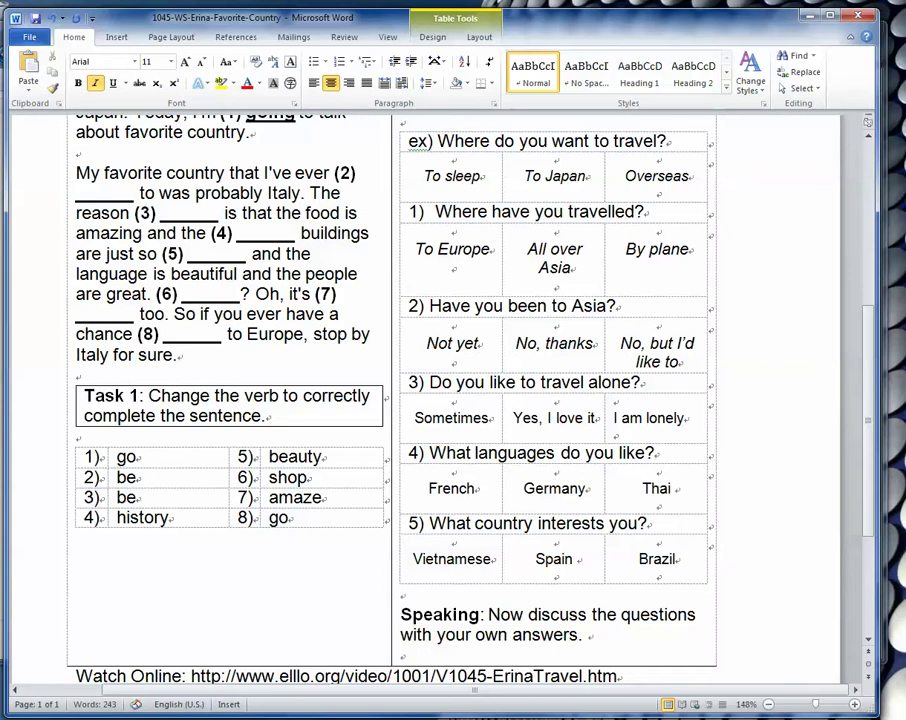
click(674, 358)
key(Return)
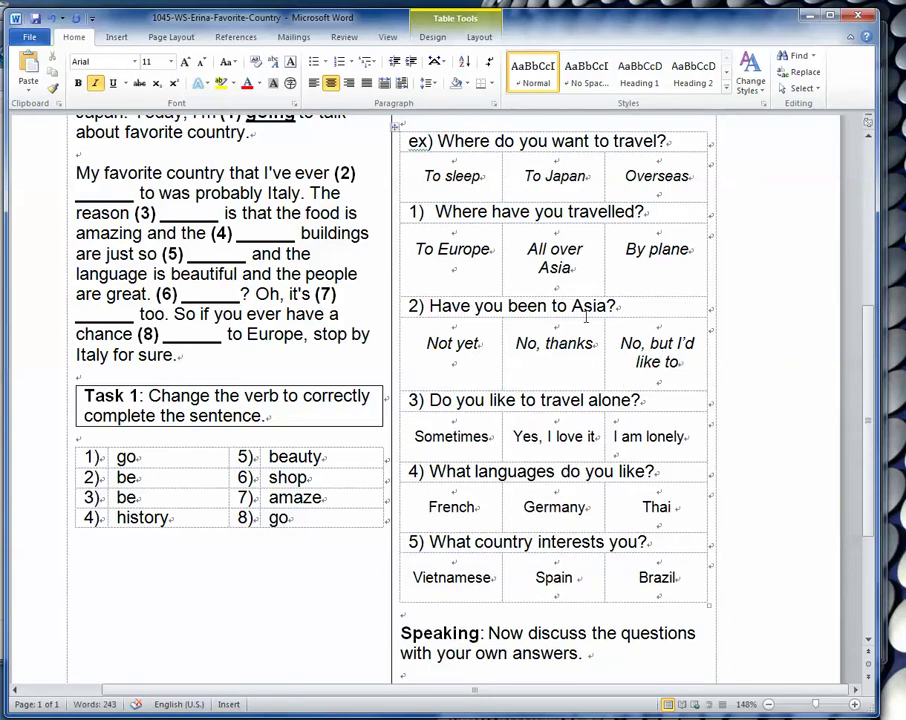
scroll(590, 568, down, 3)
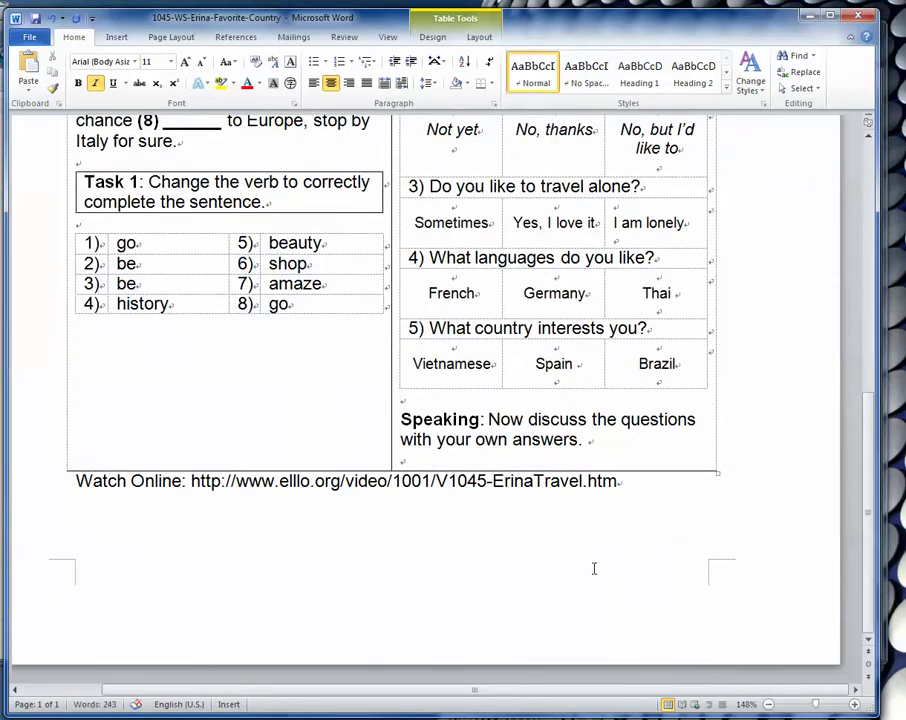
Review the blanked worksheet back up to the top and select the photo beside the passage.
scroll(594, 568, up, 7)
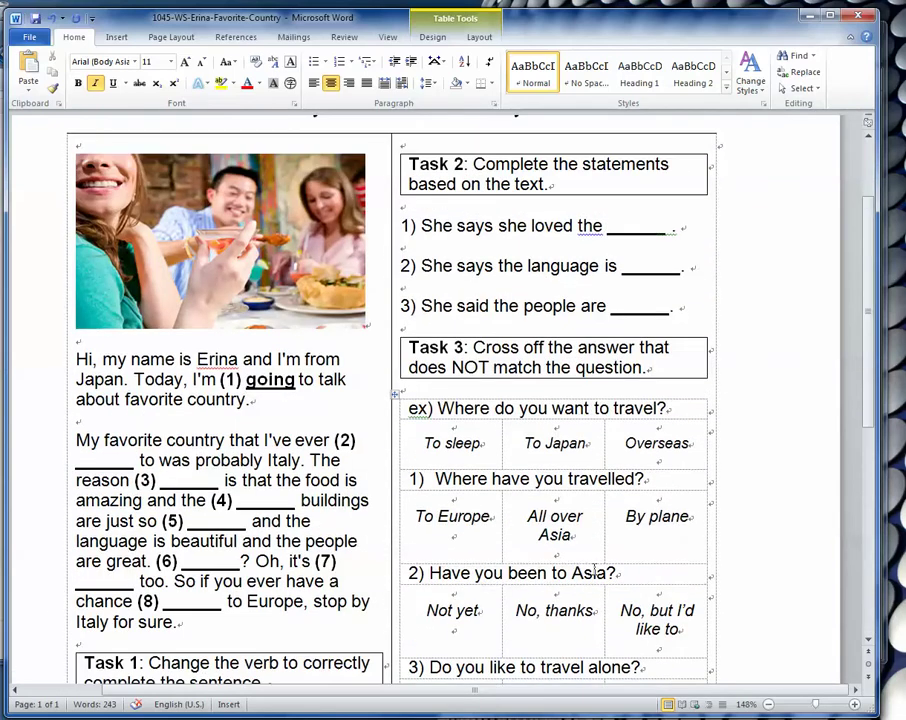
scroll(596, 570, down, 2)
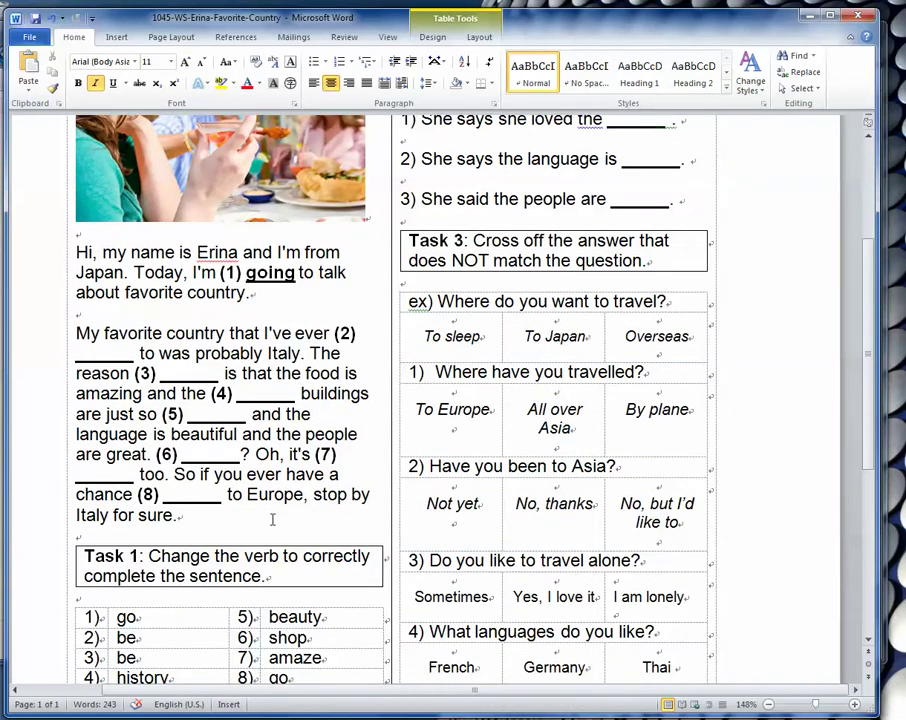
scroll(273, 519, up, 4)
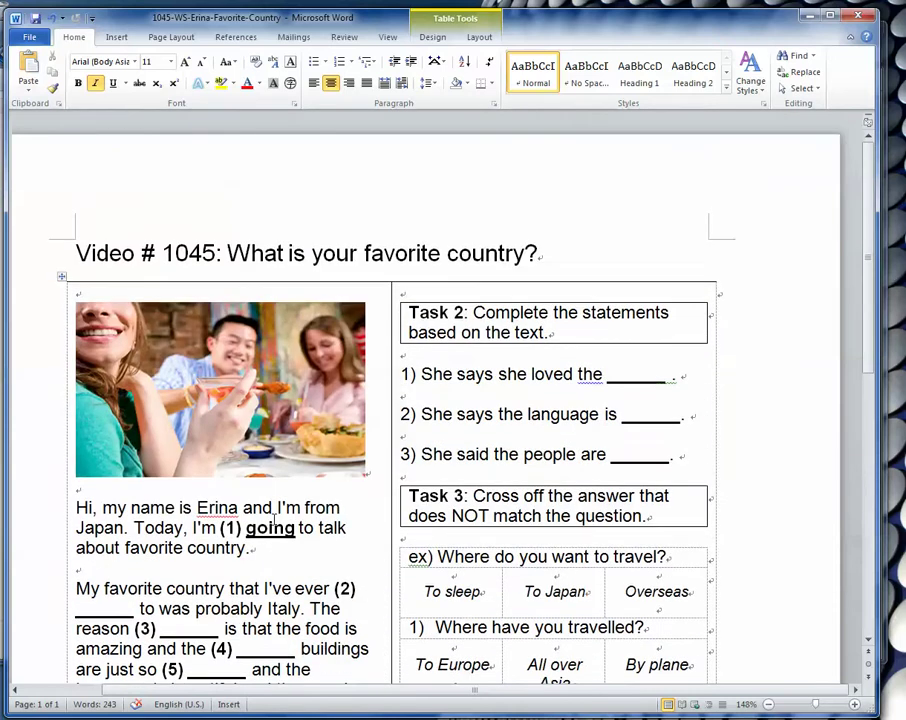
scroll(273, 519, down, 10)
scroll(273, 519, up, 4)
scroll(222, 373, up, 3)
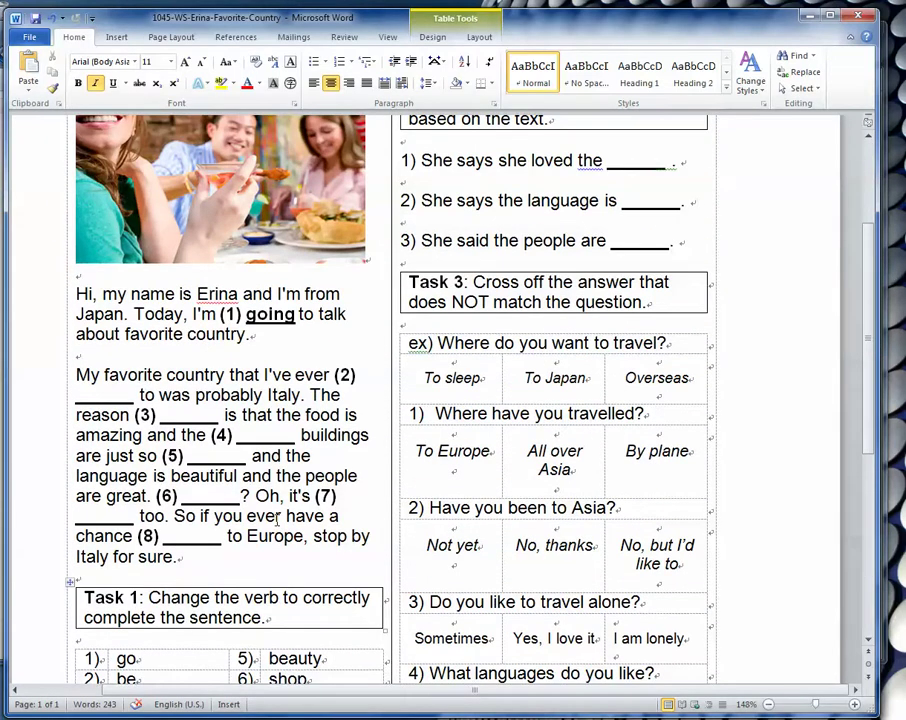
click(222, 373)
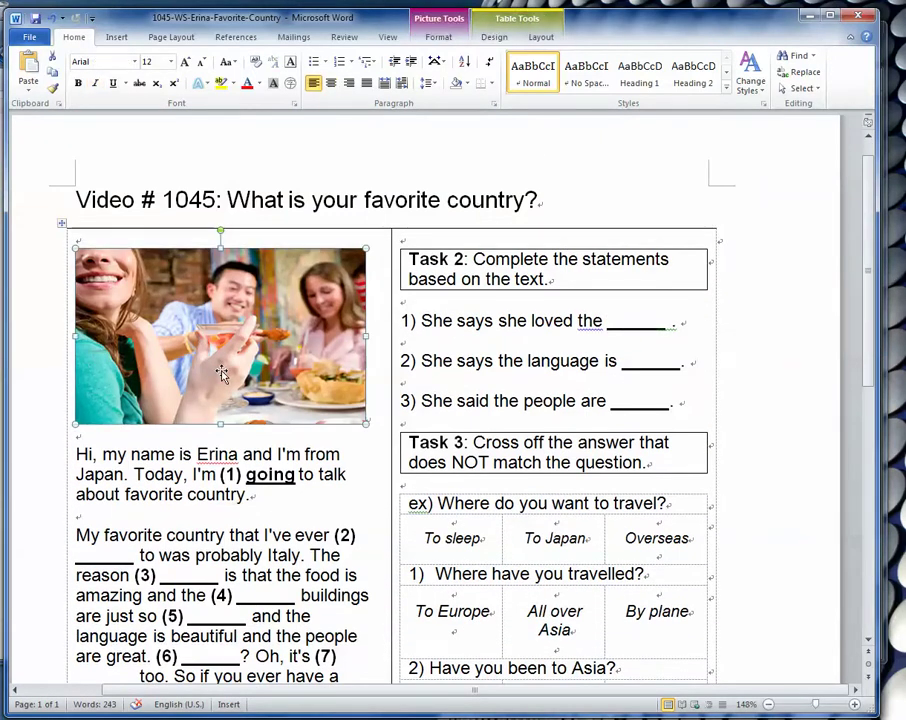